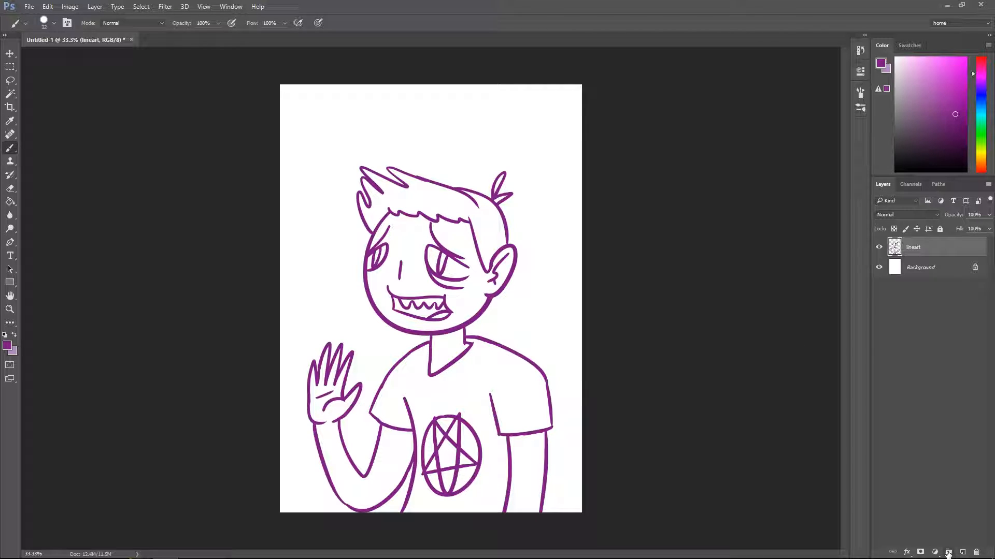
Step: Add a new layer and place it directly beneath the lineart layer
click(960, 552)
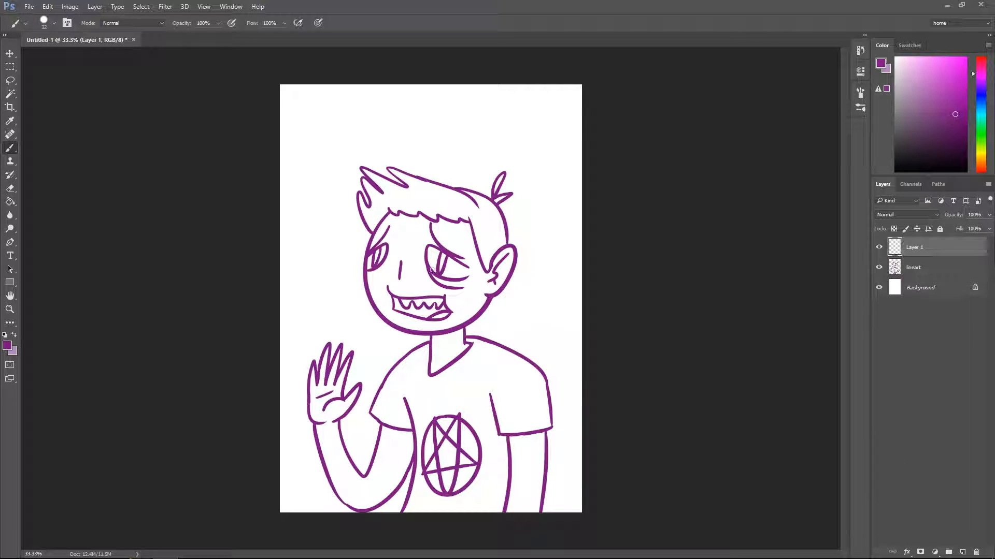
drag(962, 254, 946, 276)
click(924, 94)
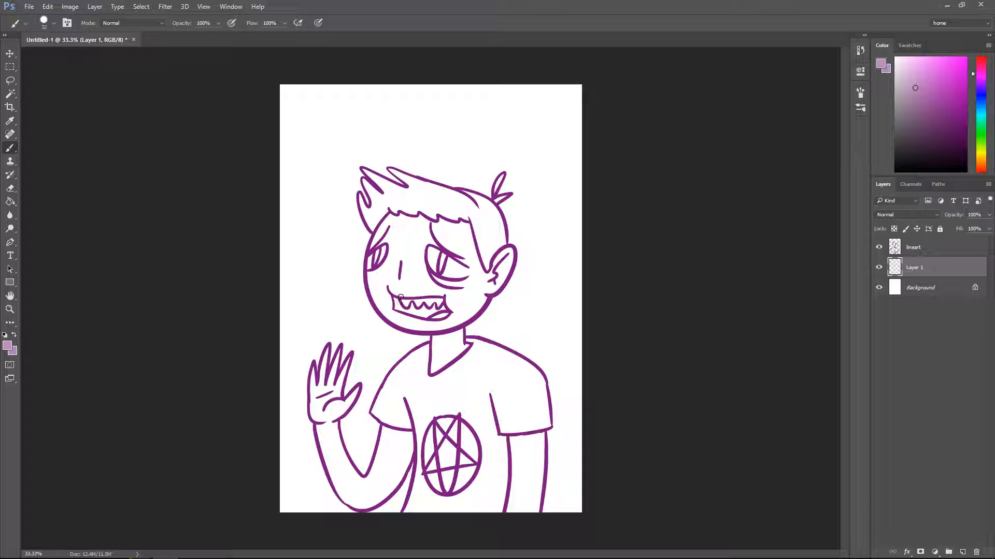
mouse_move(441, 317)
mouse_down()
mouse_move(484, 294)
mouse_move(461, 319)
mouse_move(505, 264)
mouse_move(488, 291)
mouse_move(501, 278)
mouse_move(475, 287)
mouse_move(476, 257)
mouse_move(455, 226)
mouse_move(409, 221)
mouse_move(367, 234)
mouse_move(380, 264)
mouse_move(453, 288)
mouse_up()
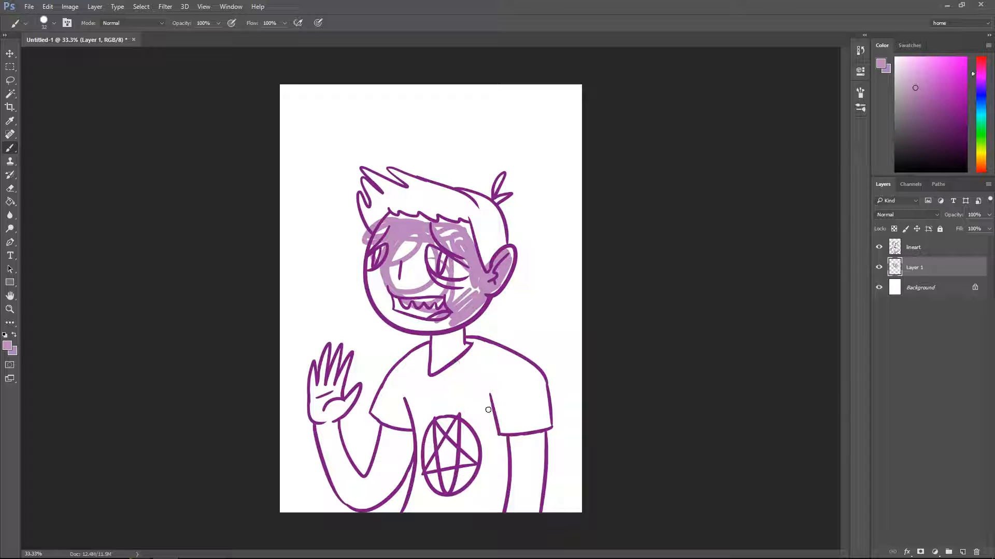
key(ctrl+z)
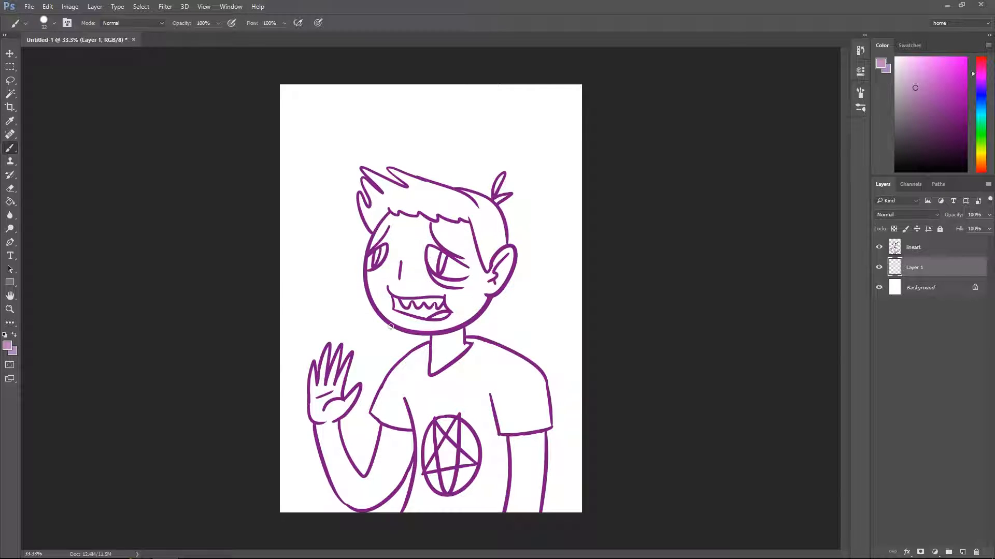
Step: Select the character's skin areas, including face, raised hand and both arms, with the Magic Wand on the lineart layer
click(11, 94)
click(141, 7)
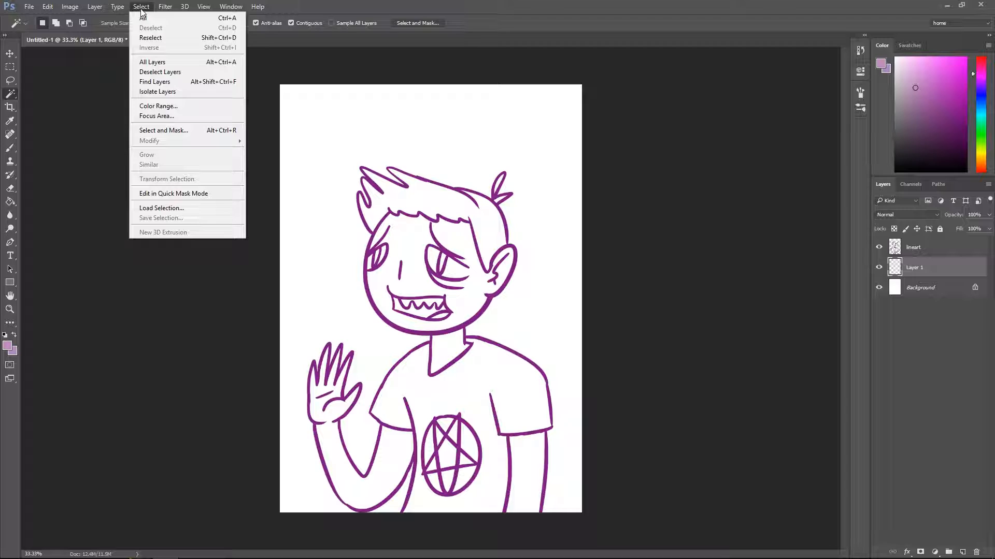
click(289, 114)
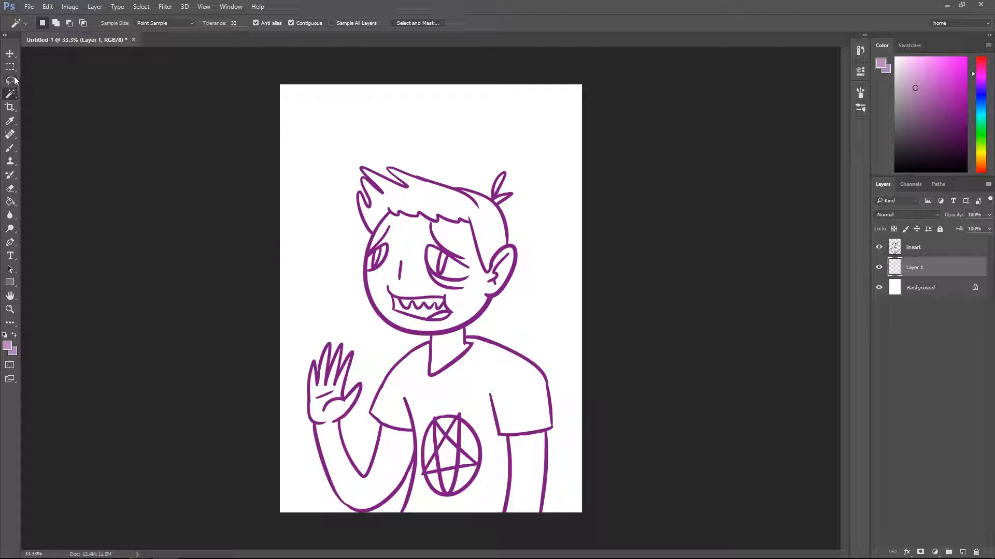
key(alt+bracketright)
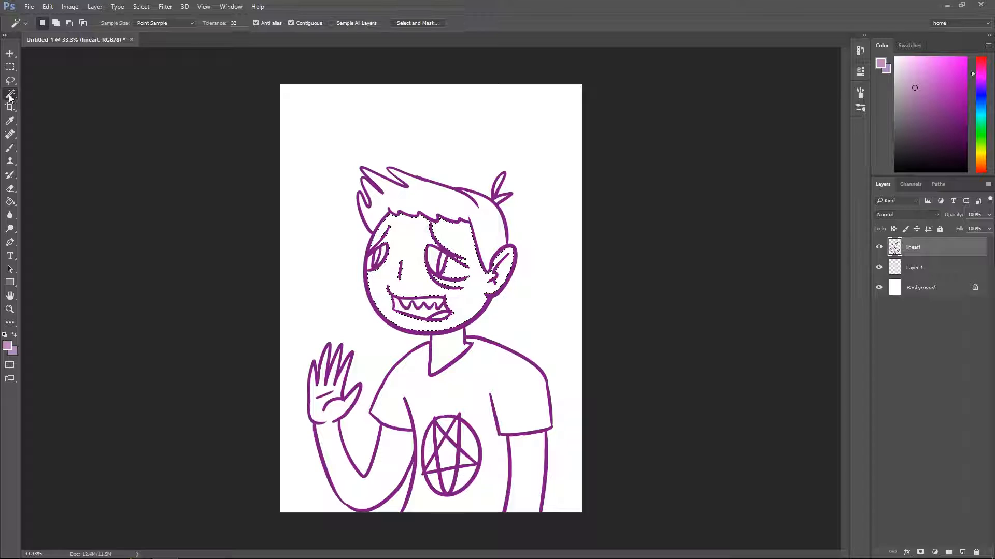
key(shift)
shift+click(389, 455)
shift+click(333, 411)
shift+click(522, 462)
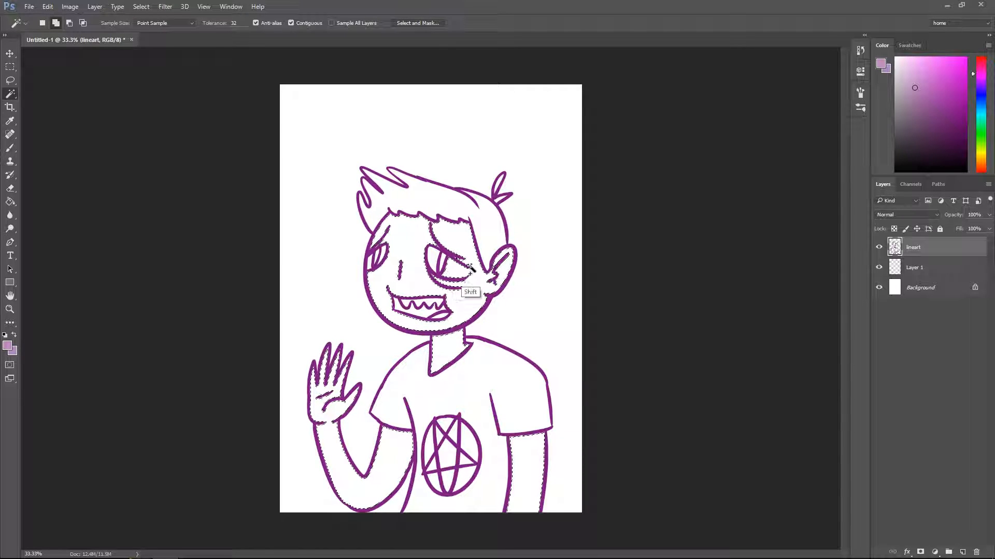
Step: Subtract the white of the larger, open-cornered eye from the skin selection with the Lasso tool
key(ctrl+d)
key(z)
drag(478, 274, 549, 269)
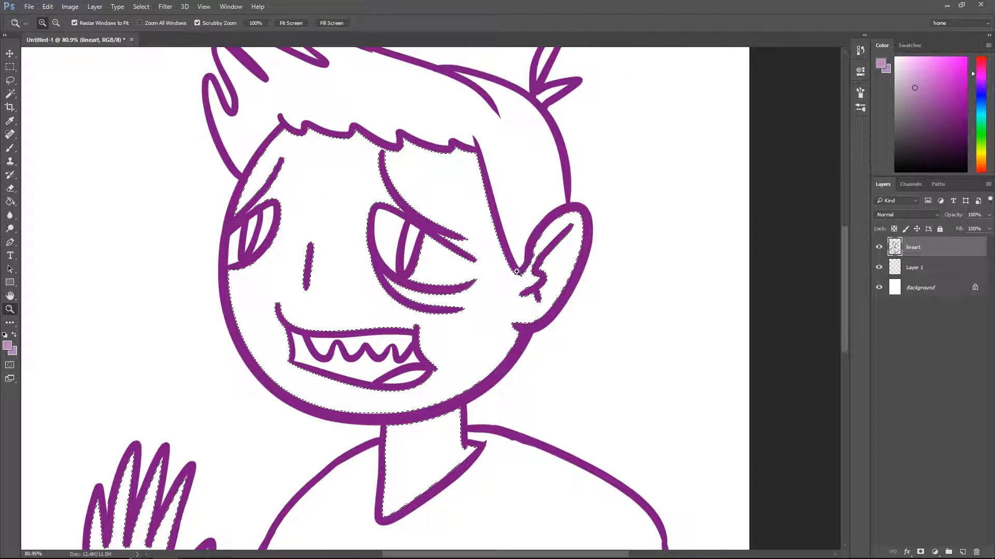
click(10, 80)
key(alt)
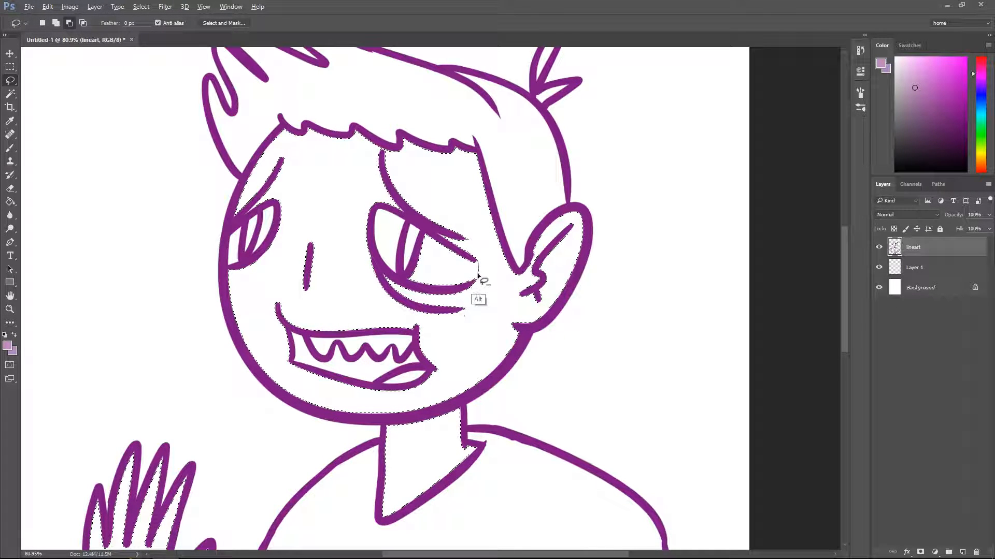
mouse_move(408, 285)
mouse_down()
mouse_move(397, 261)
mouse_move(429, 234)
mouse_up()
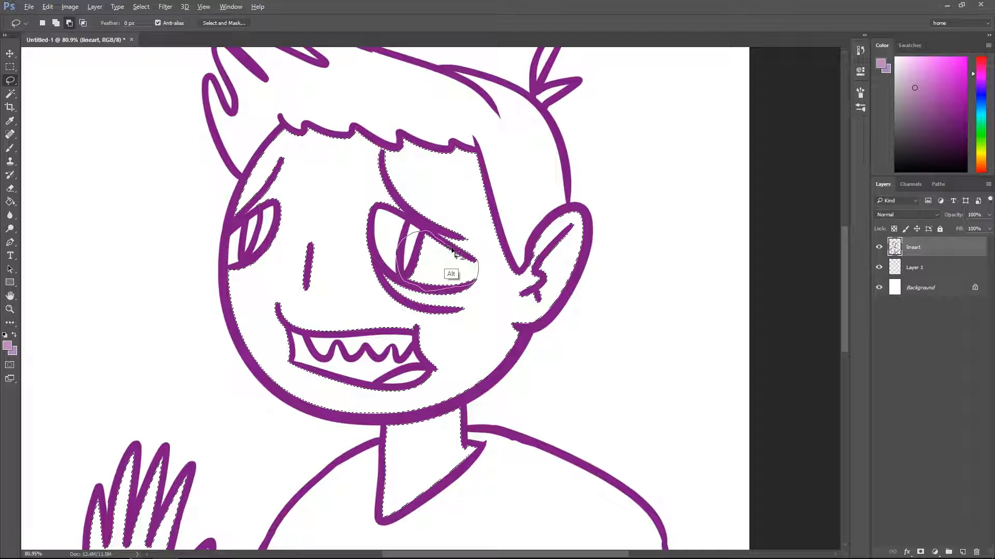
drag(477, 264, 479, 272)
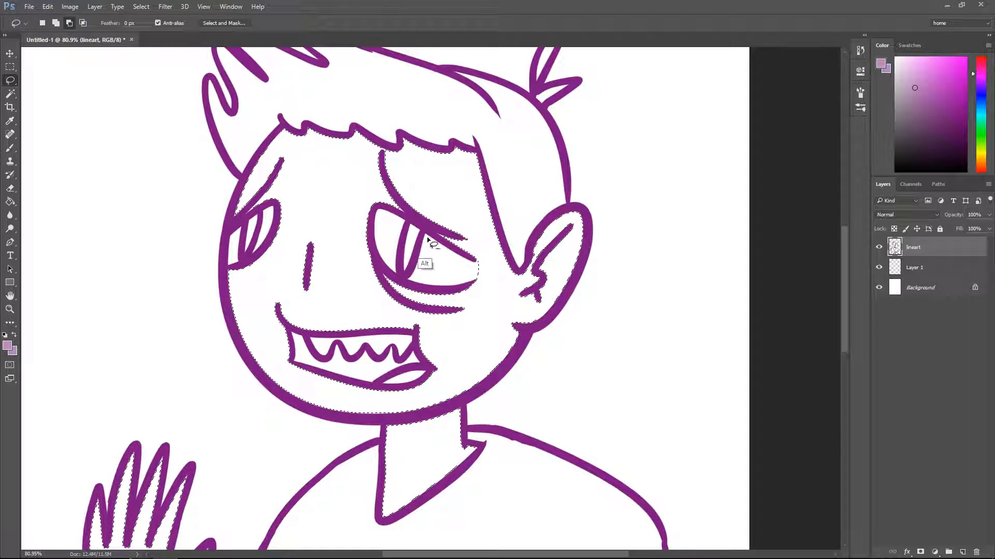
Step: Add the small missed gaps between the eyebrows and the tops of both eyes to the selection with the Lasso tool
key(z)
drag(447, 232, 473, 227)
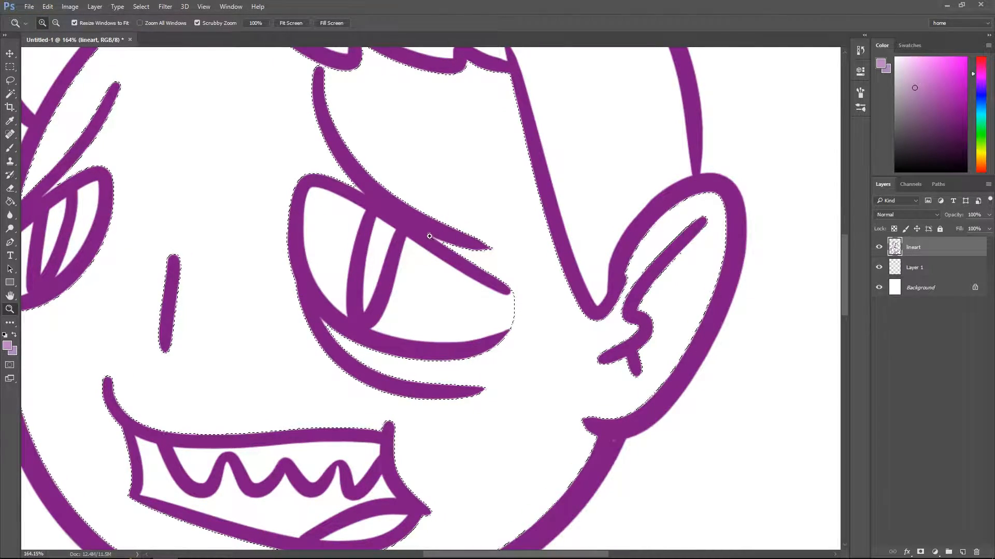
click(10, 80)
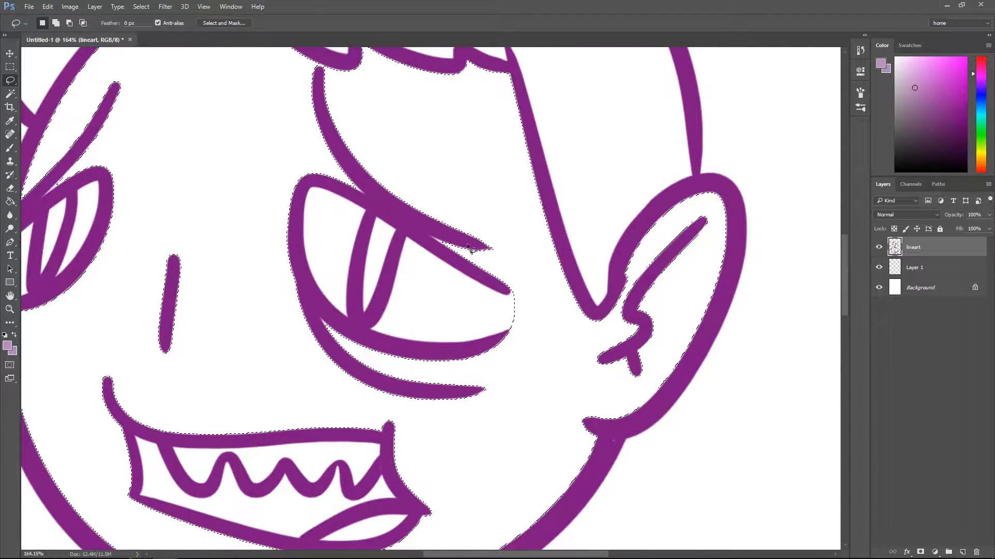
key(shift)
mouse_move(430, 235)
mouse_down()
mouse_move(462, 254)
mouse_move(398, 257)
mouse_up()
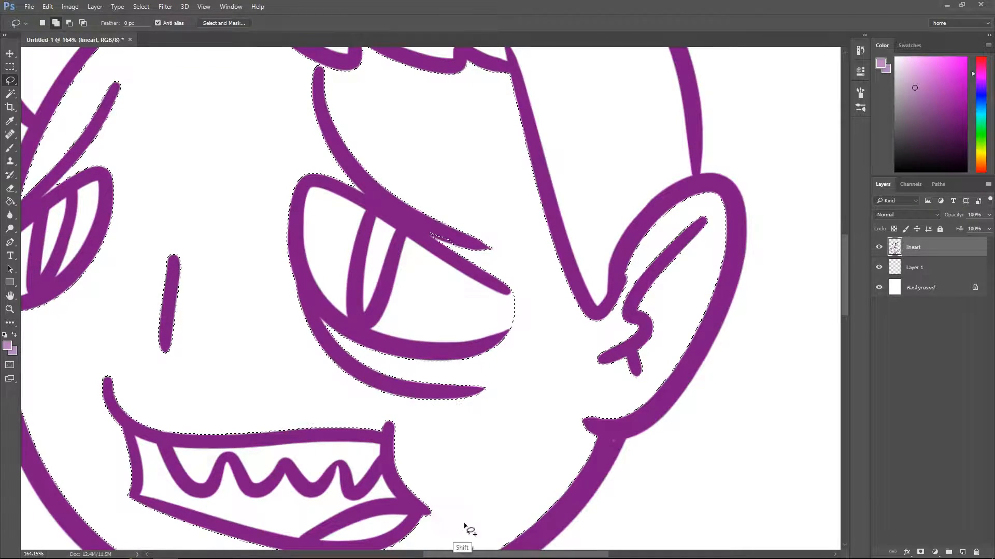
drag(462, 554, 419, 550)
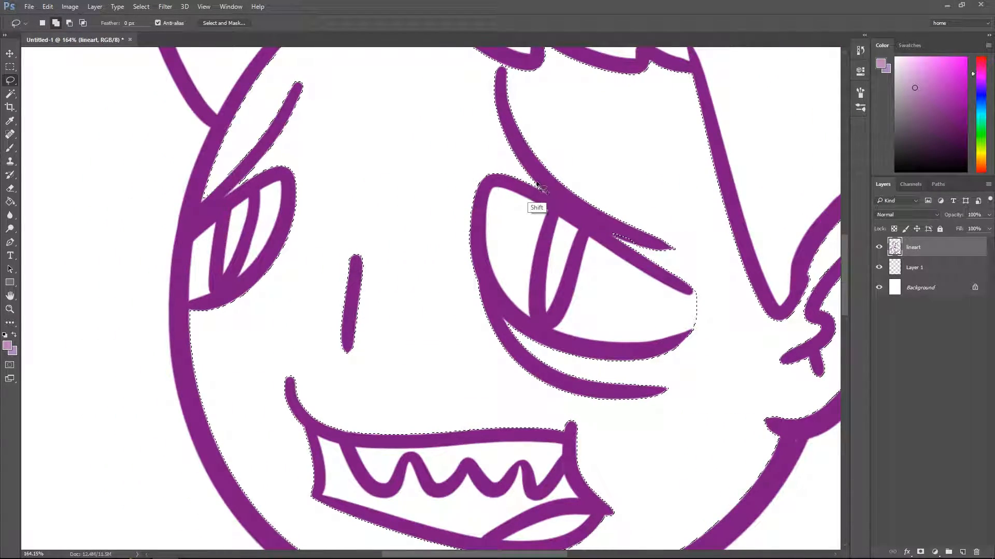
key(shift)
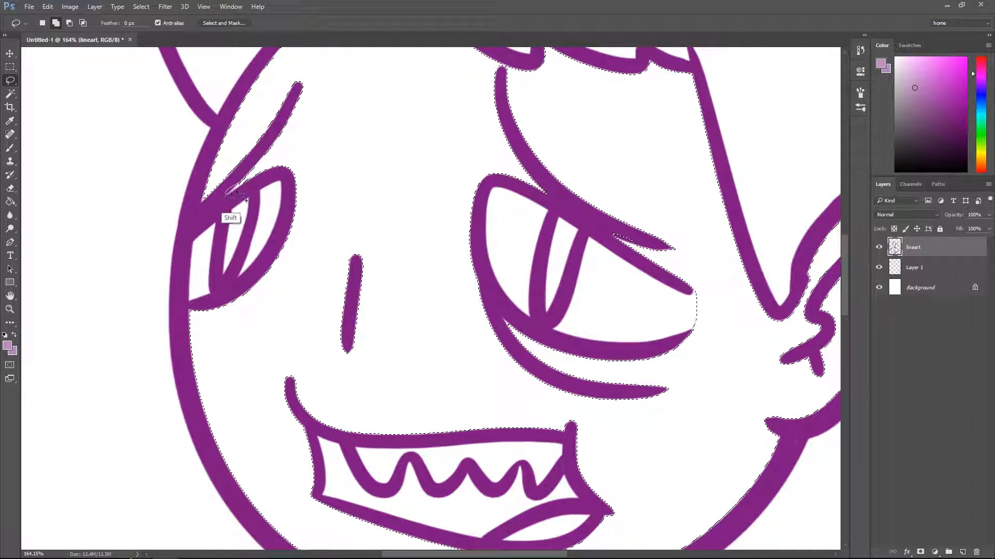
mouse_move(225, 196)
mouse_down()
mouse_move(238, 182)
mouse_move(201, 200)
mouse_move(213, 190)
mouse_up()
Step: Make Layer 1 active and set up the Paint Bucket with a muted blue-violet foreground colour
key(z)
mouse_move(640, 363)
mouse_down()
mouse_move(573, 373)
mouse_move(596, 374)
mouse_up()
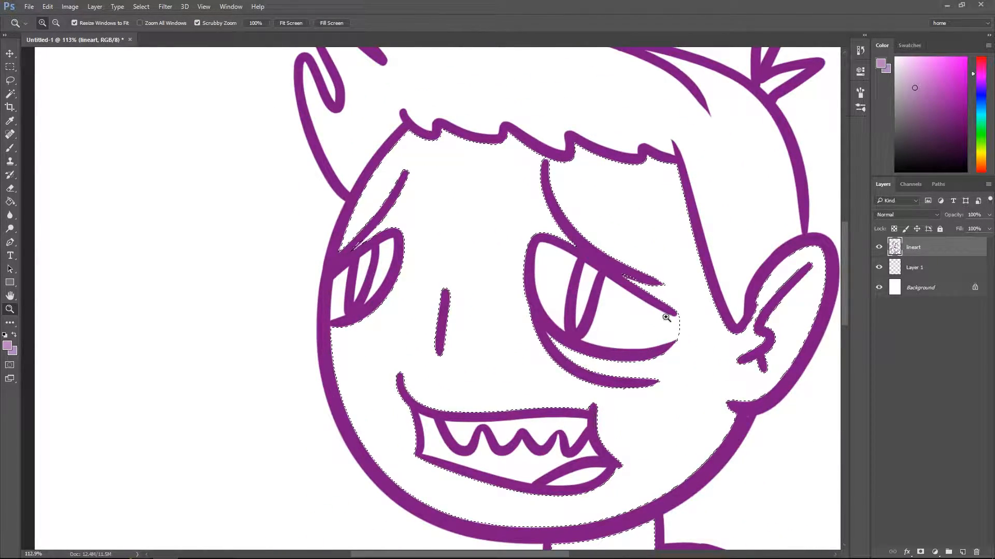
drag(668, 316, 621, 317)
scroll(846, 286, down, 5)
drag(739, 366, 578, 394)
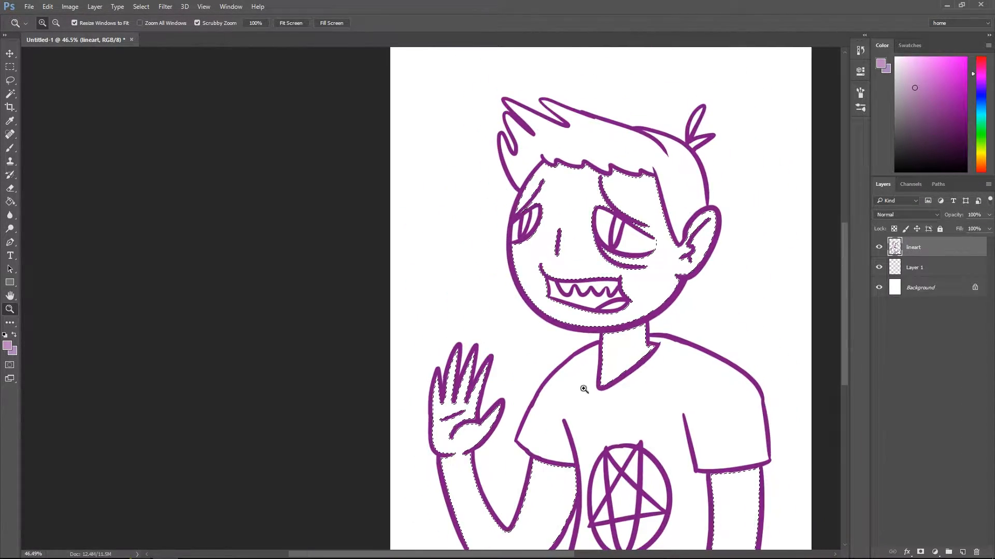
scroll(586, 378, down, 8)
scroll(616, 339, up, 5)
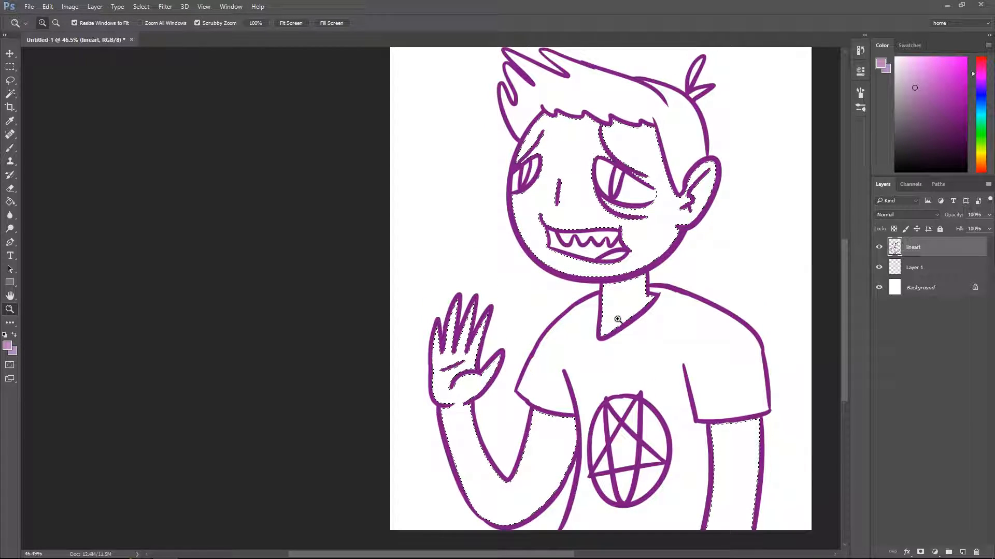
click(893, 266)
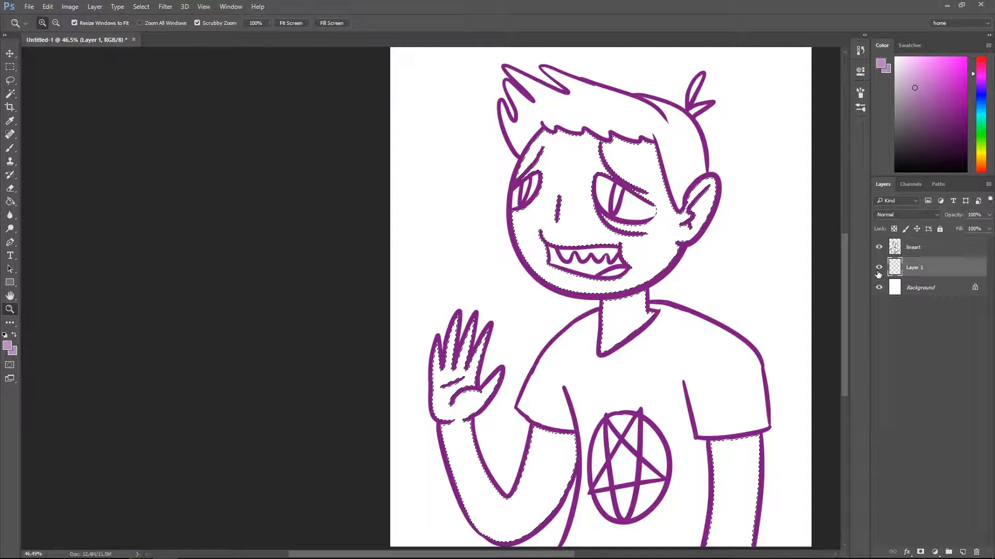
click(11, 203)
click(905, 78)
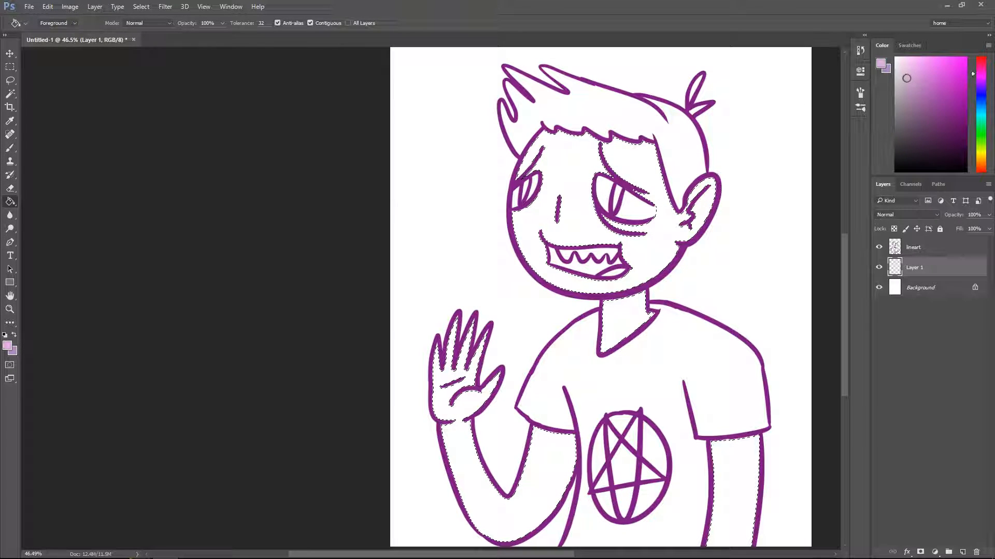
click(980, 93)
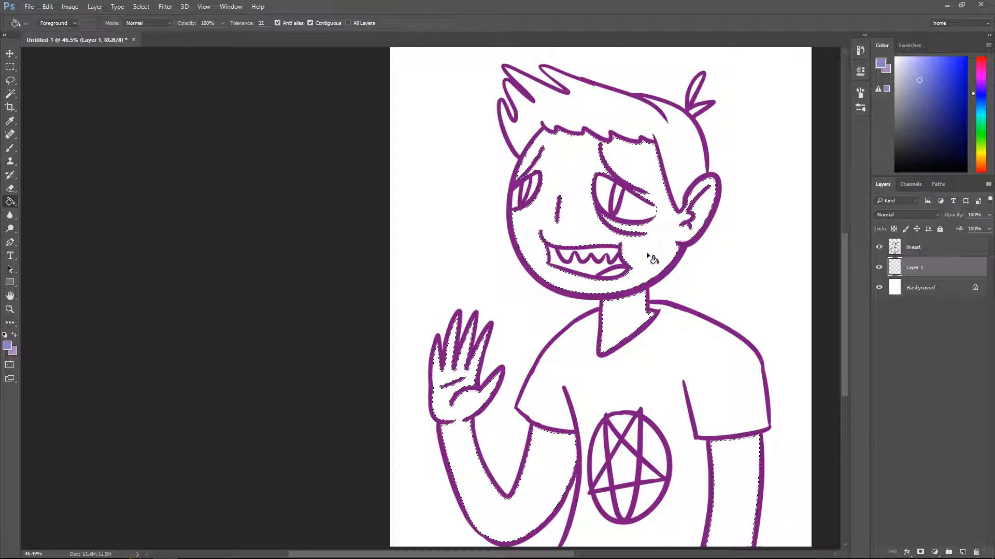
Step: Expand the skin selection by 3 pixels
scroll(672, 212, down, 3)
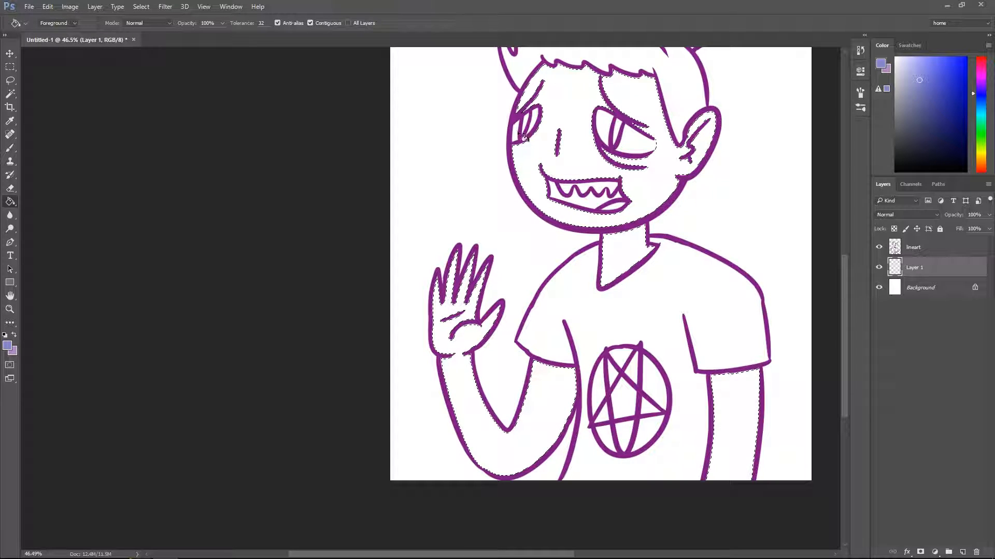
click(141, 6)
mouse_move(165, 143)
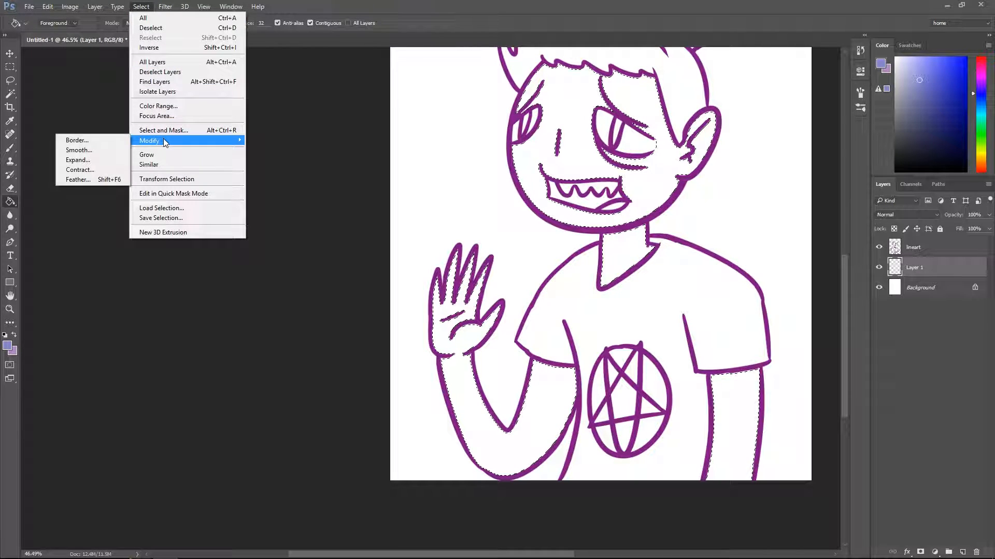
click(86, 161)
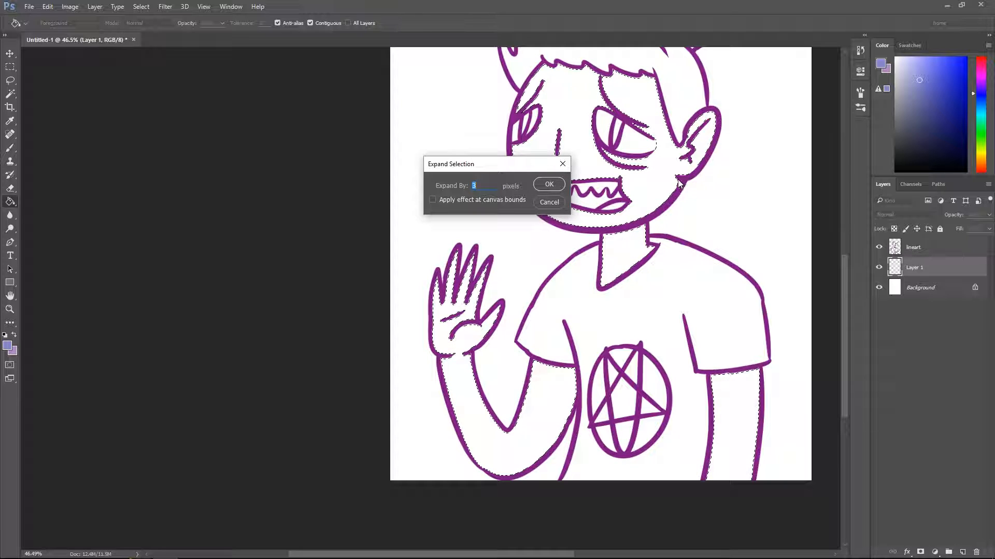
click(550, 184)
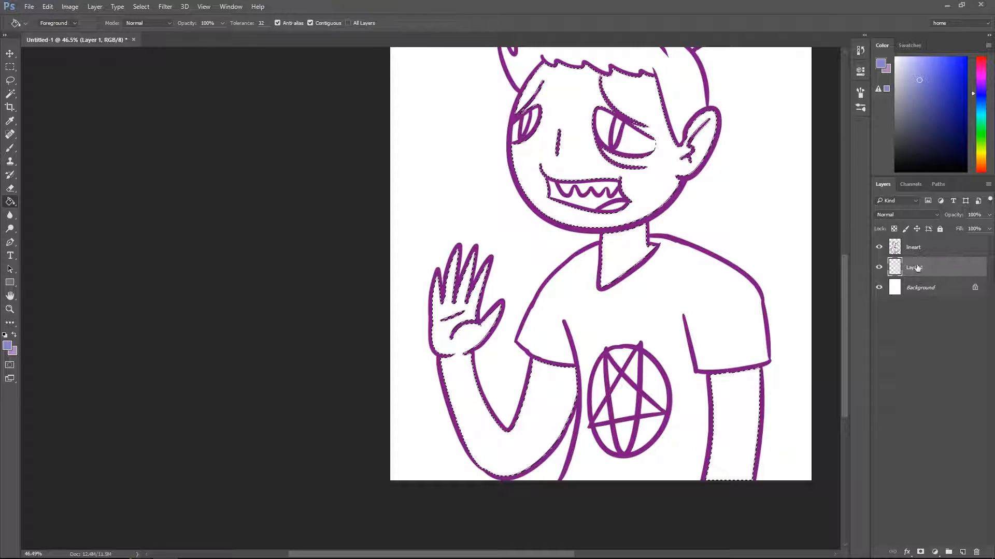
Step: Fill the expanded skin selection with the blue-violet colour on Layer 1 and clear the selection
click(643, 197)
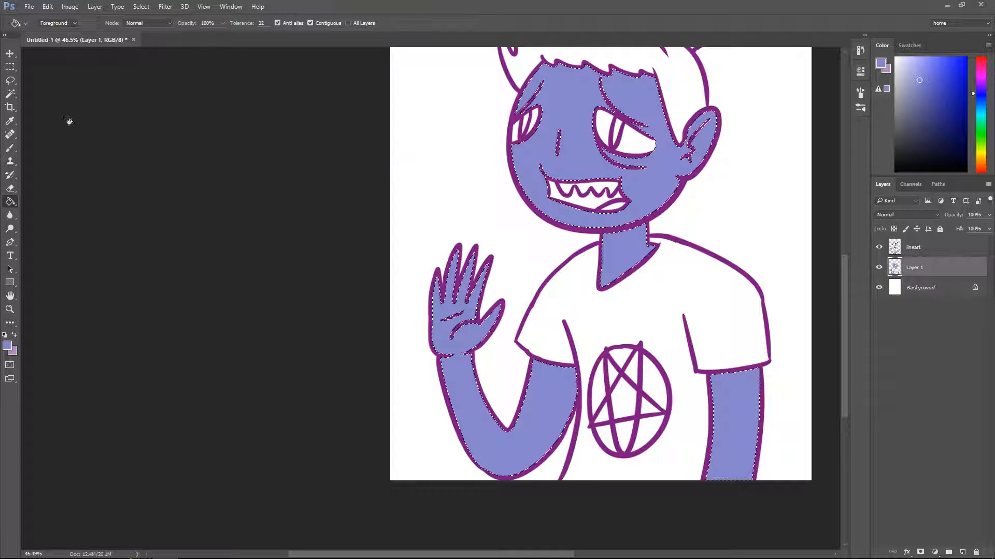
click(10, 68)
click(244, 128)
Step: Paint over the unfilled gaps at the fingertips of the raised hand with the Brush in the skin colour
key(z)
drag(501, 257, 560, 254)
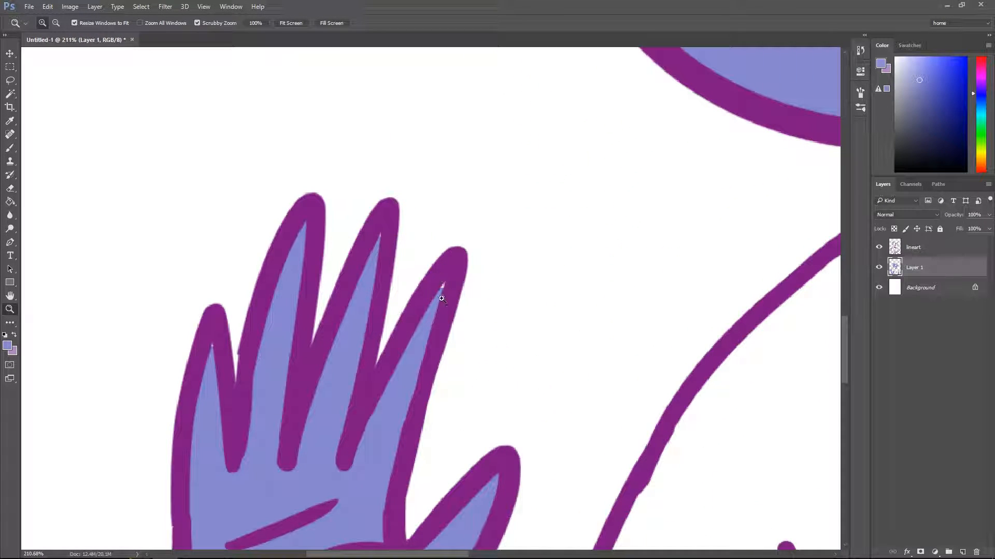
click(13, 149)
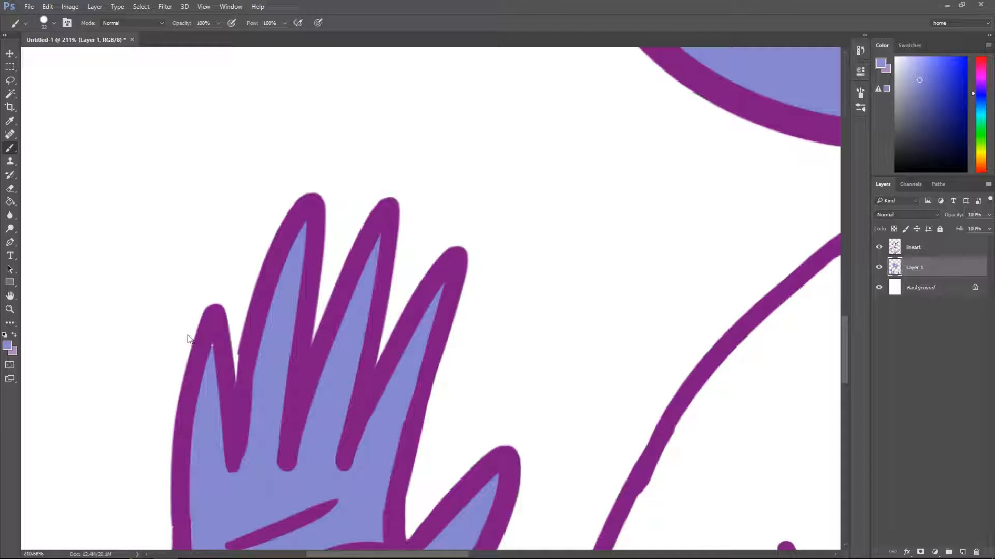
key(z)
drag(559, 377, 351, 278)
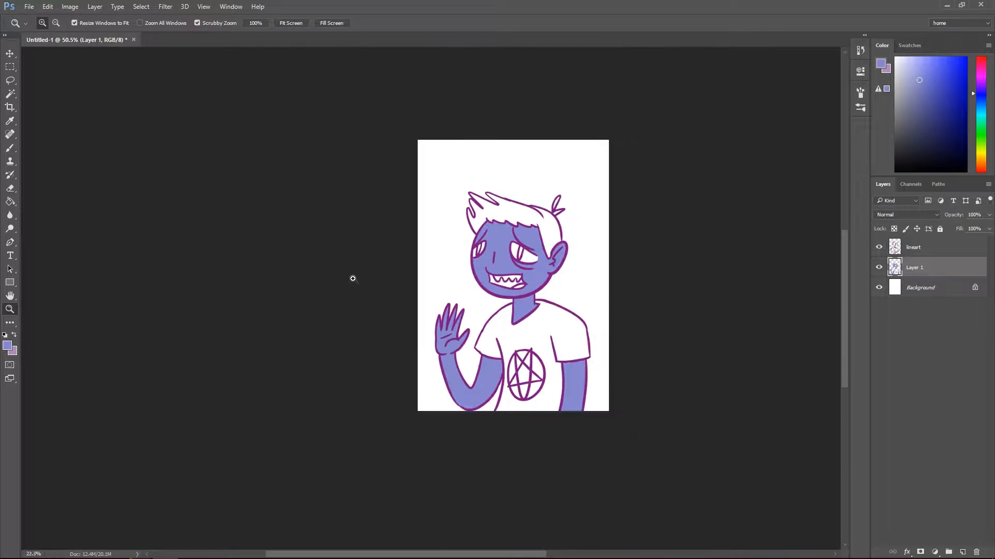
drag(415, 345, 481, 330)
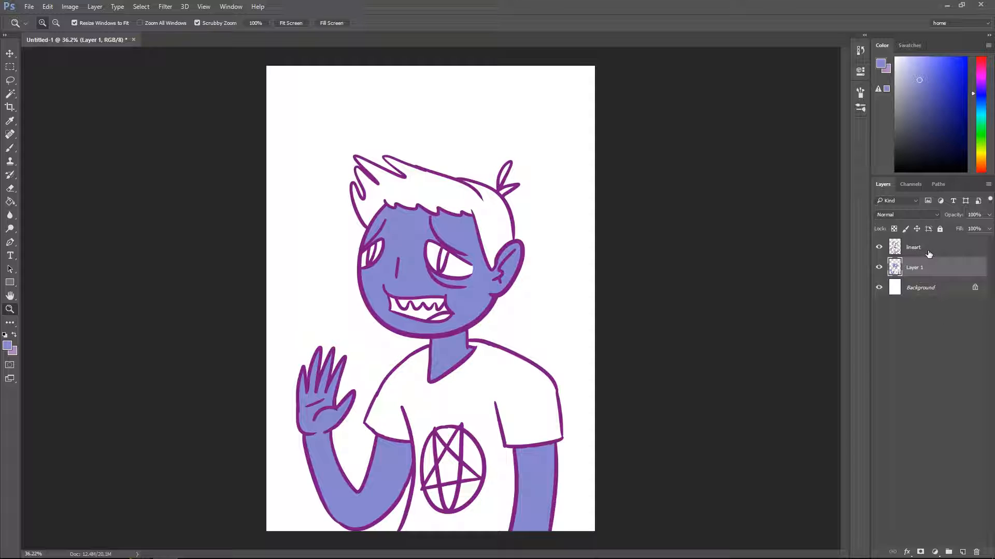
Step: Select the hair area from the lineart layer with the Magic Wand, expand it by 3 pixels, and reactivate Layer 1
click(929, 253)
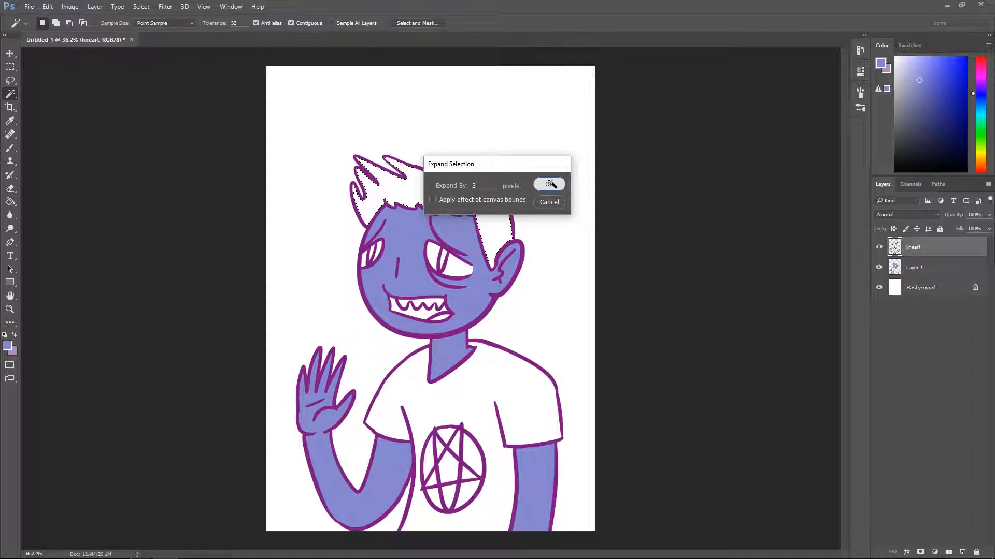
click(551, 185)
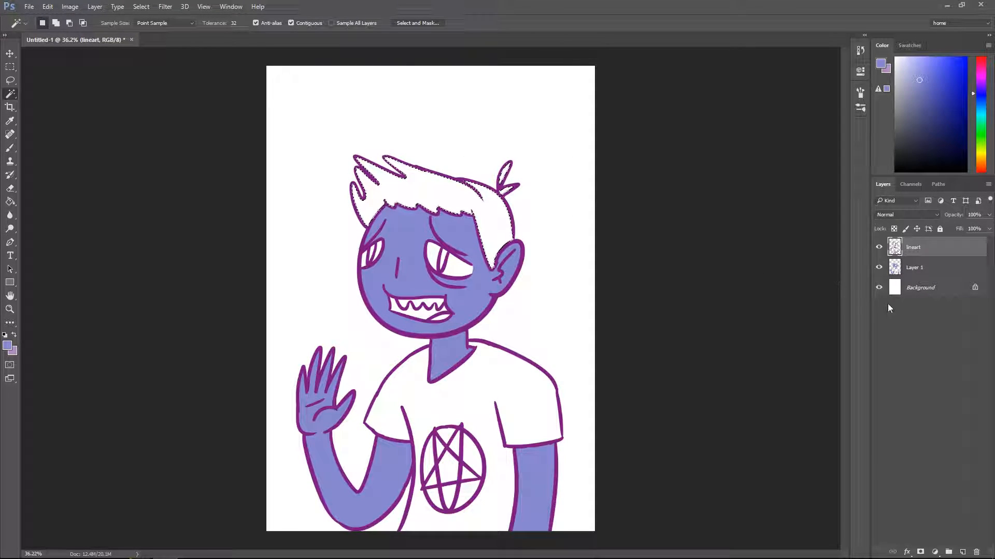
click(912, 269)
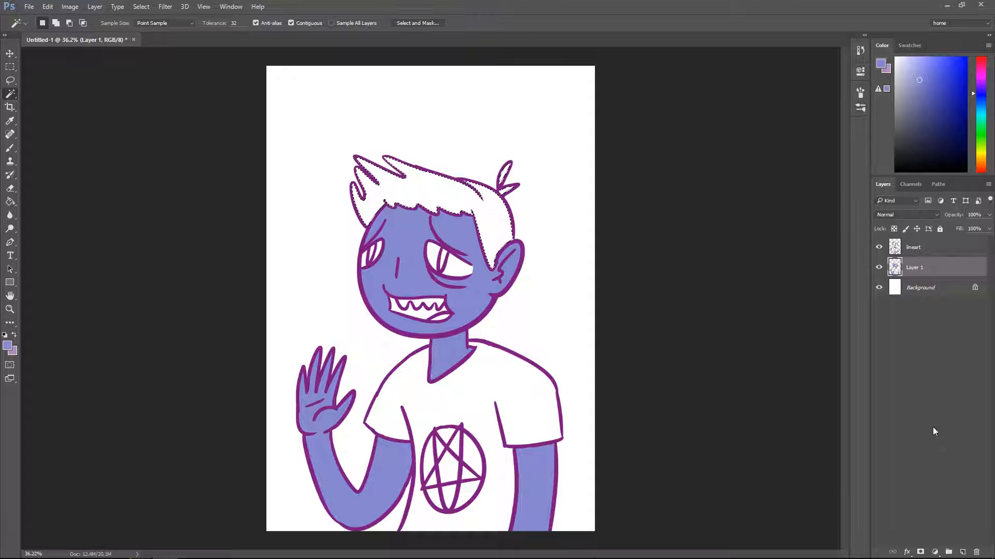
Step: Add a new layer beneath Layer 1 and fill the hair selection on it with dark violet
click(962, 552)
drag(906, 280, 910, 299)
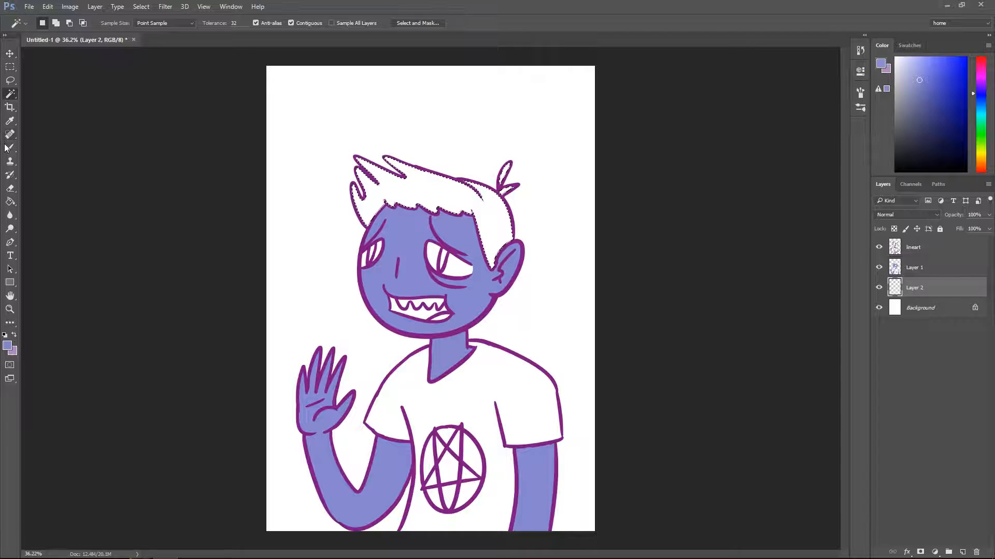
click(10, 202)
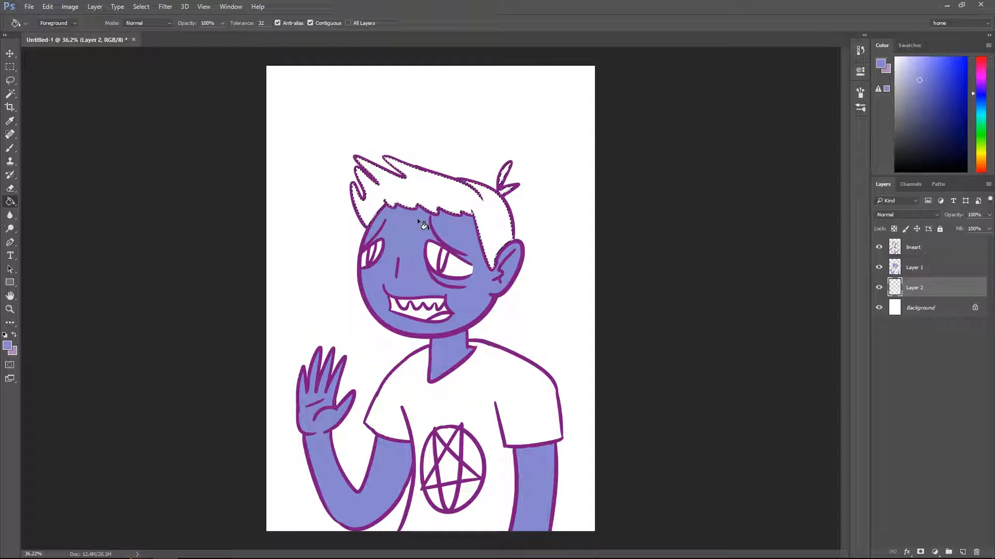
click(980, 87)
click(910, 151)
click(456, 193)
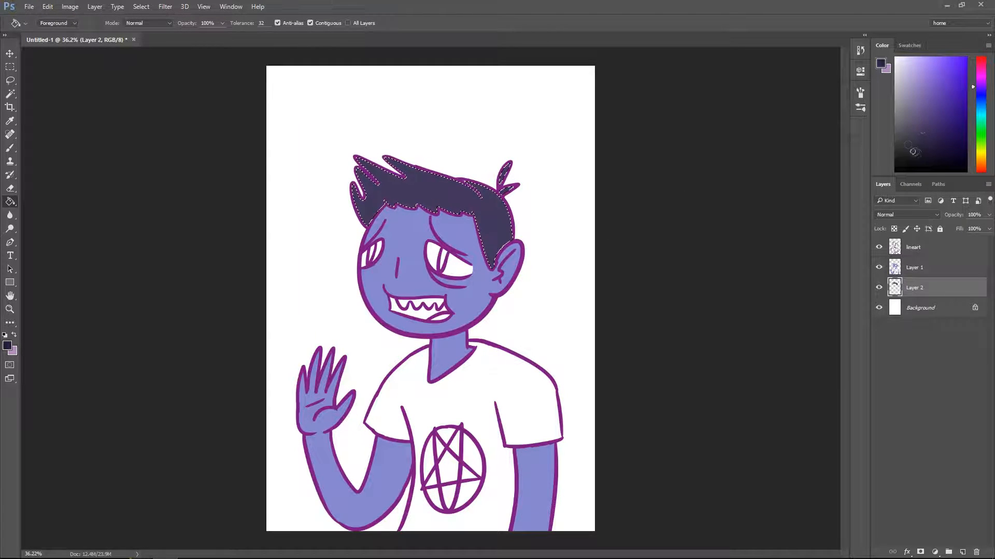
Step: Refill the hair with a darker near-black violet and clear the selection
click(921, 155)
click(466, 199)
click(10, 67)
click(279, 254)
Step: Select the shirt area from the lineart layer with the Magic Wand and add the chest emblem with the Lasso
key(z)
drag(530, 435, 556, 425)
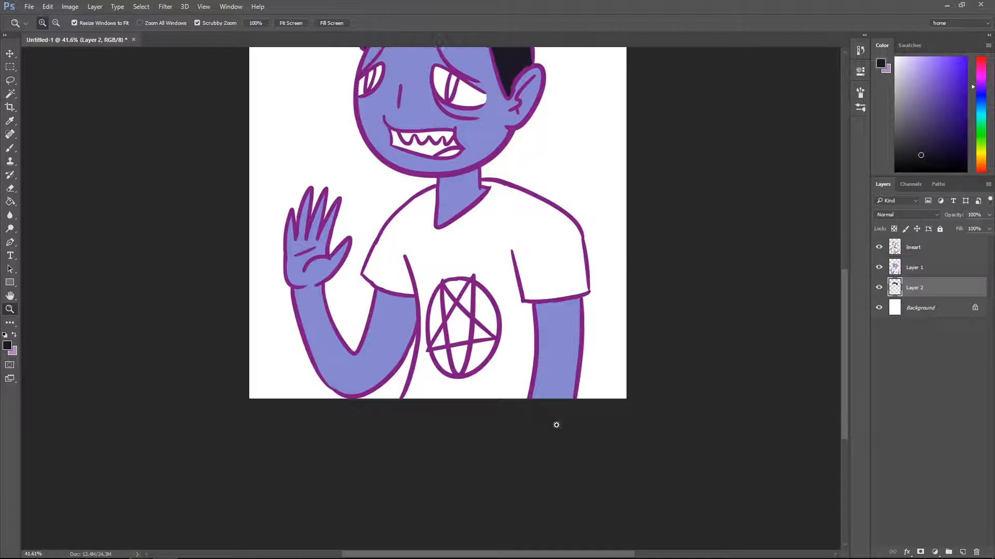
scroll(556, 425, up, 1)
click(933, 247)
key(w)
click(455, 386)
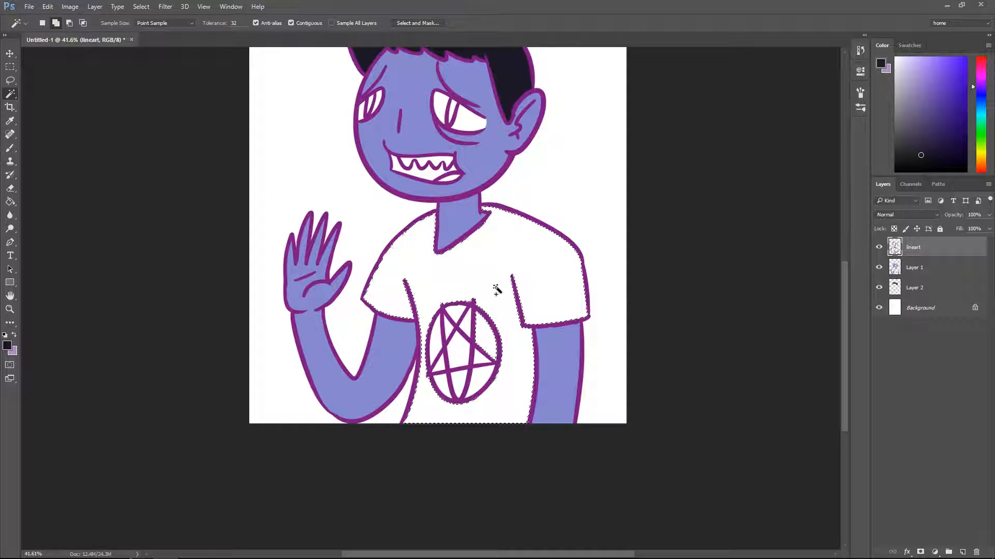
key(l)
drag(473, 319, 478, 325)
Step: Expand the shirt selection by 3 pixels and add a new layer beneath Layer 2
click(141, 7)
mouse_move(148, 140)
click(104, 160)
click(556, 183)
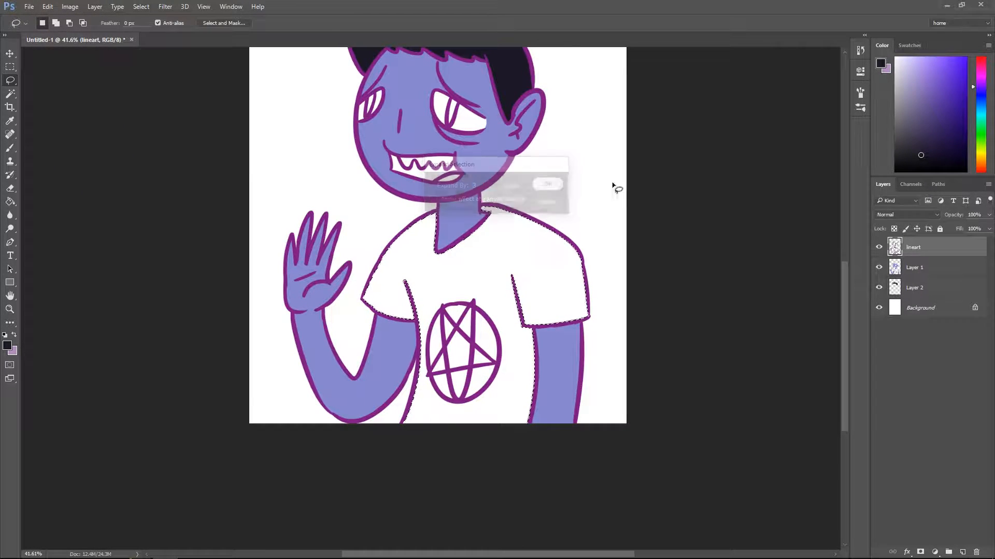
click(963, 552)
drag(925, 249, 912, 320)
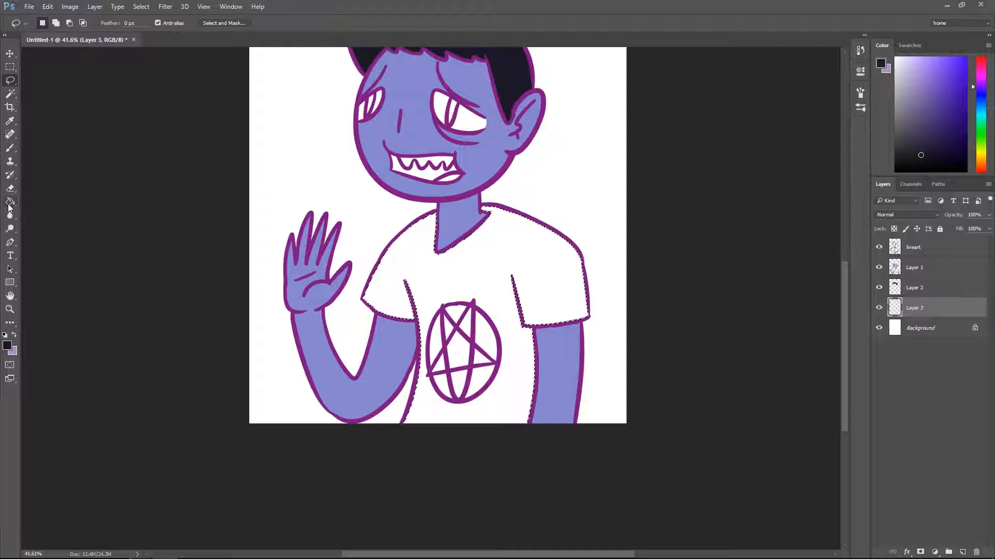
Step: Fill the shirt selection on Layer 3 with a near-black blue and clear the selection
click(9, 203)
click(954, 161)
click(981, 92)
click(434, 299)
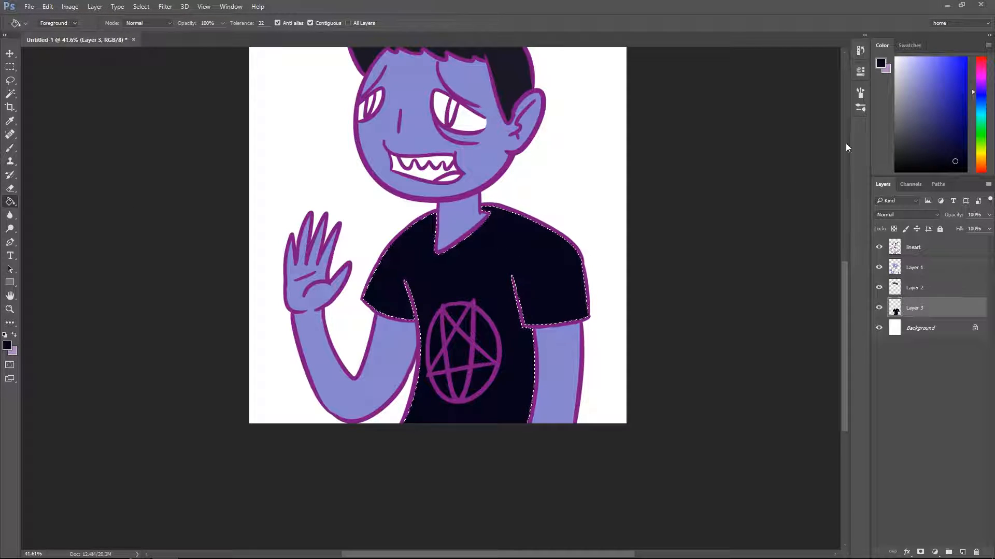
key(m)
key(ctrl+d)
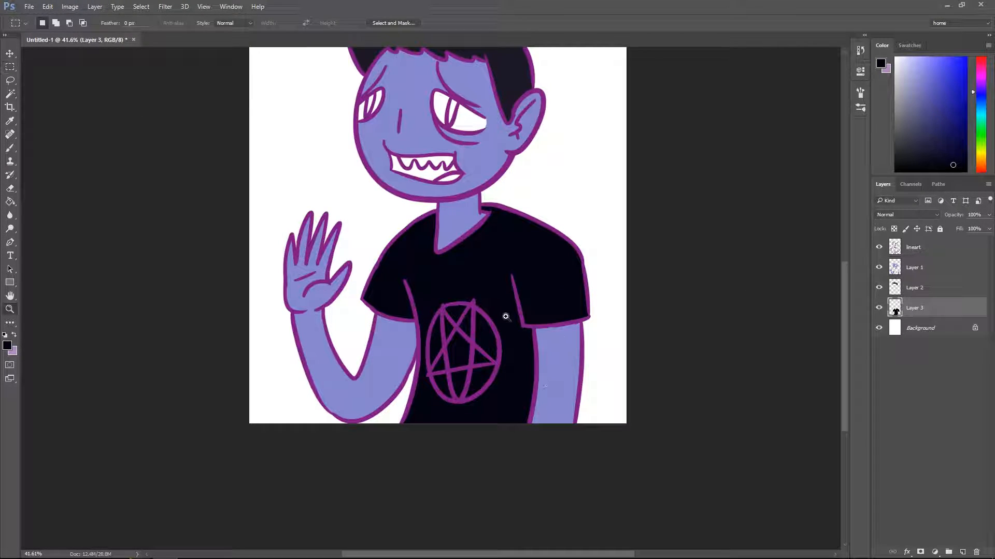
Step: Add a new layer between Layer 3 and the Background for the facial details
drag(503, 316, 534, 318)
scroll(506, 411, down, 3)
drag(590, 355, 507, 343)
mouse_move(406, 296)
mouse_down()
mouse_move(475, 307)
mouse_move(636, 287)
mouse_up()
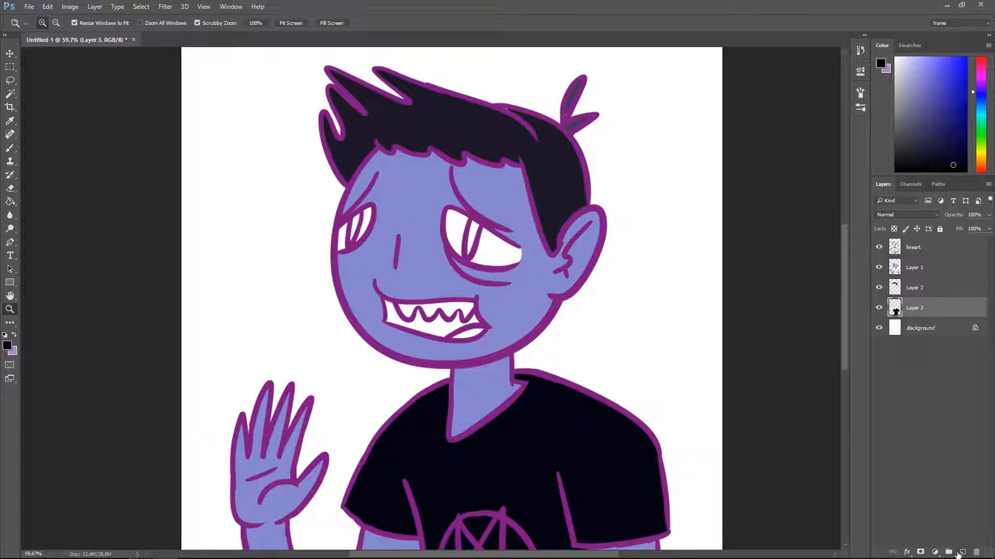
drag(606, 329, 430, 177)
click(962, 552)
drag(913, 309, 910, 337)
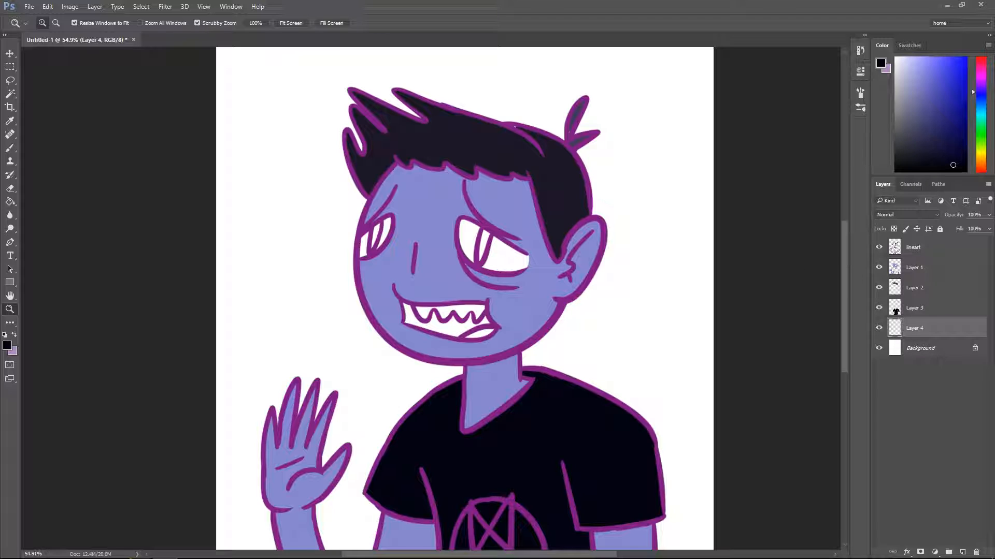
Step: Paint both eyes and the upper teeth golden yellow on Layer 4 with the Brush
drag(927, 93, 905, 88)
drag(980, 147, 983, 155)
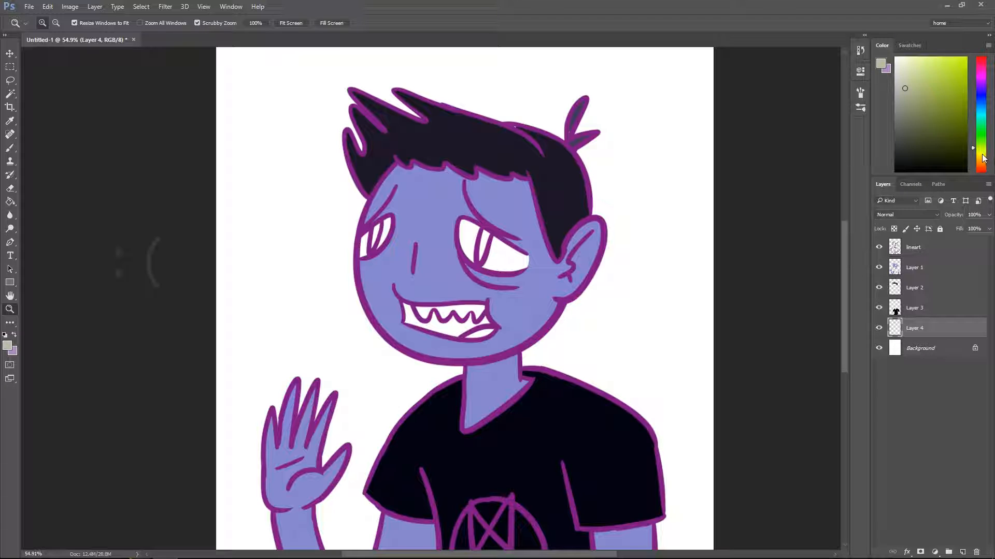
click(919, 70)
click(950, 77)
click(981, 152)
click(953, 64)
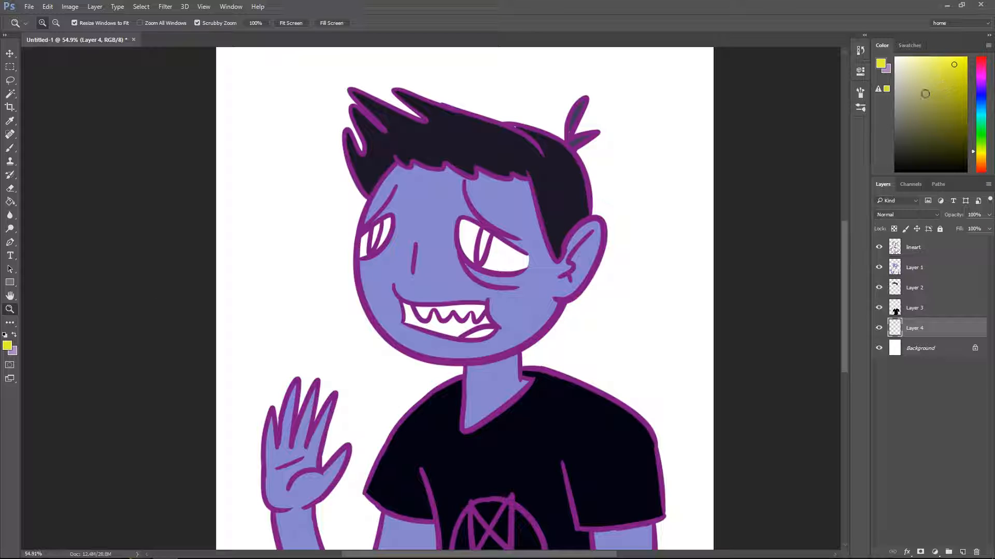
click(10, 201)
click(10, 148)
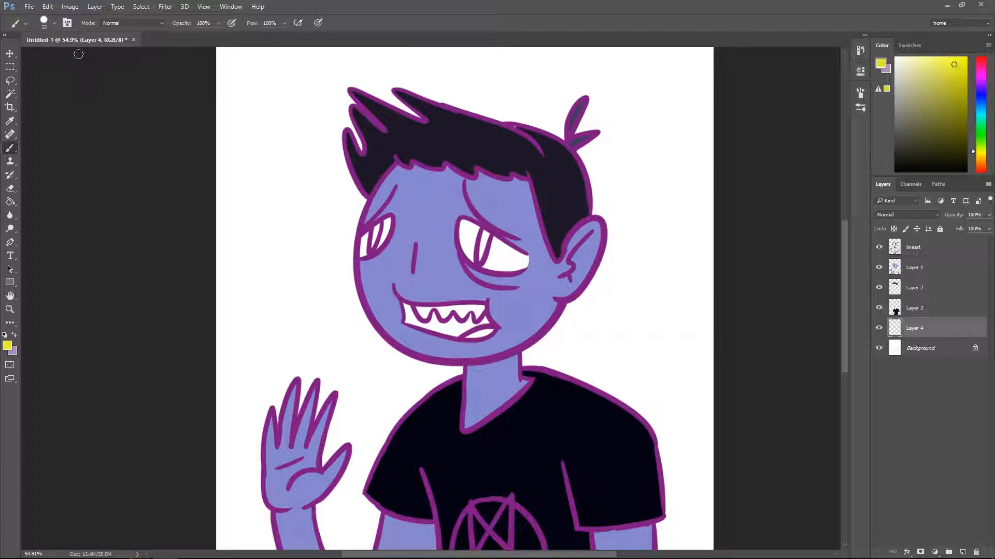
drag(476, 226, 463, 236)
mouse_move(470, 226)
mouse_down()
mouse_move(470, 256)
mouse_move(492, 246)
mouse_move(488, 273)
mouse_move(510, 245)
mouse_move(503, 266)
mouse_move(526, 268)
mouse_up()
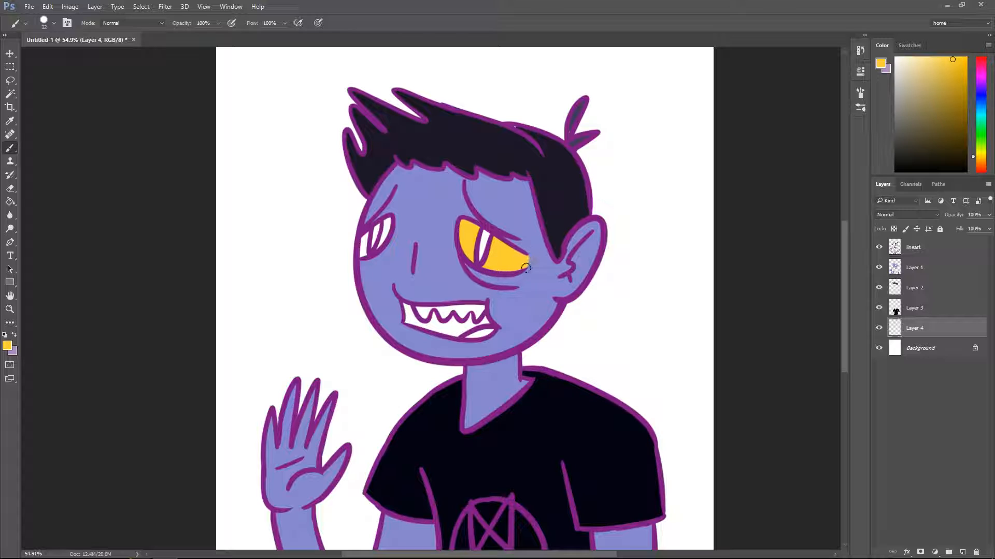
mouse_move(386, 222)
mouse_down()
mouse_move(387, 249)
mouse_move(385, 231)
mouse_move(367, 261)
mouse_up()
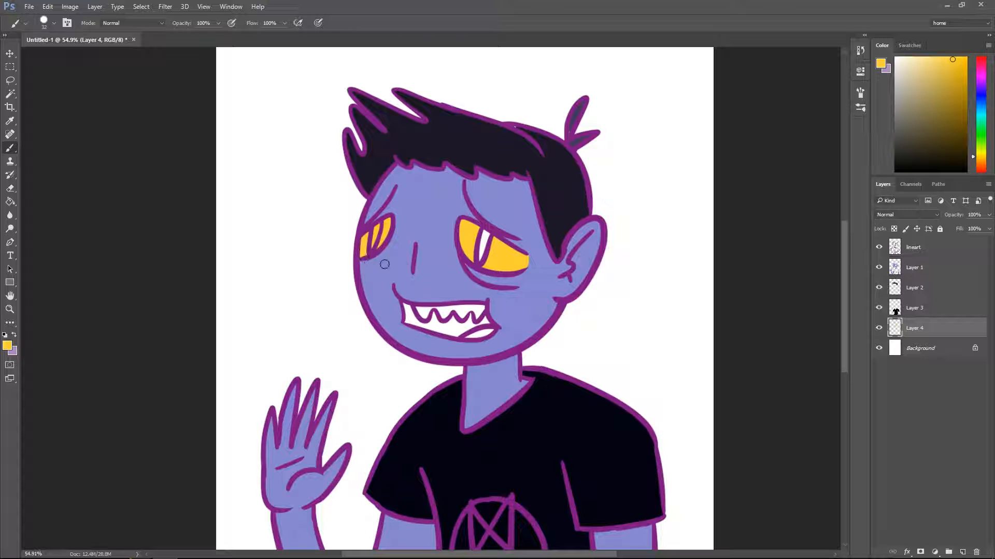
drag(417, 310, 476, 310)
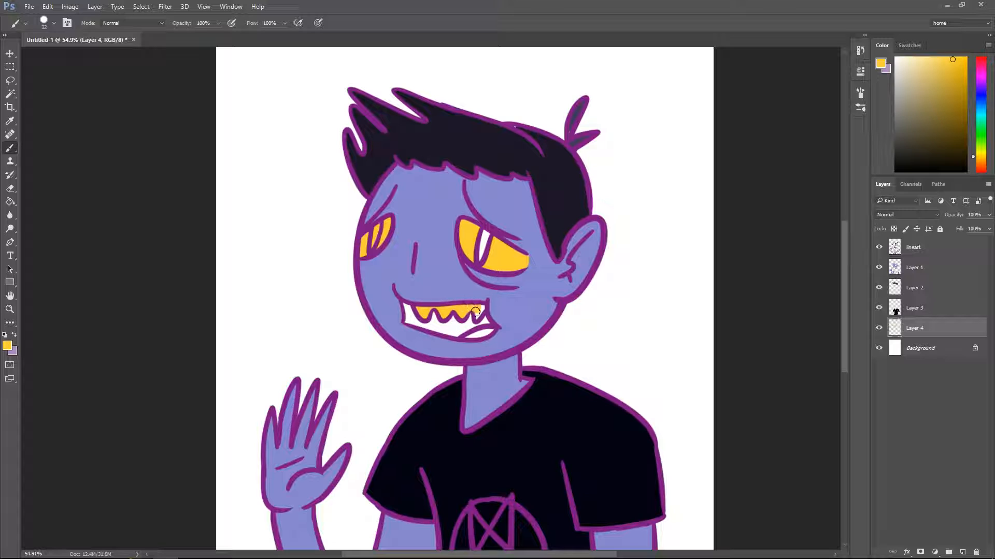
Step: Paint the slit pupils of both eyes near-black
click(894, 161)
drag(488, 231, 480, 258)
drag(382, 223, 374, 248)
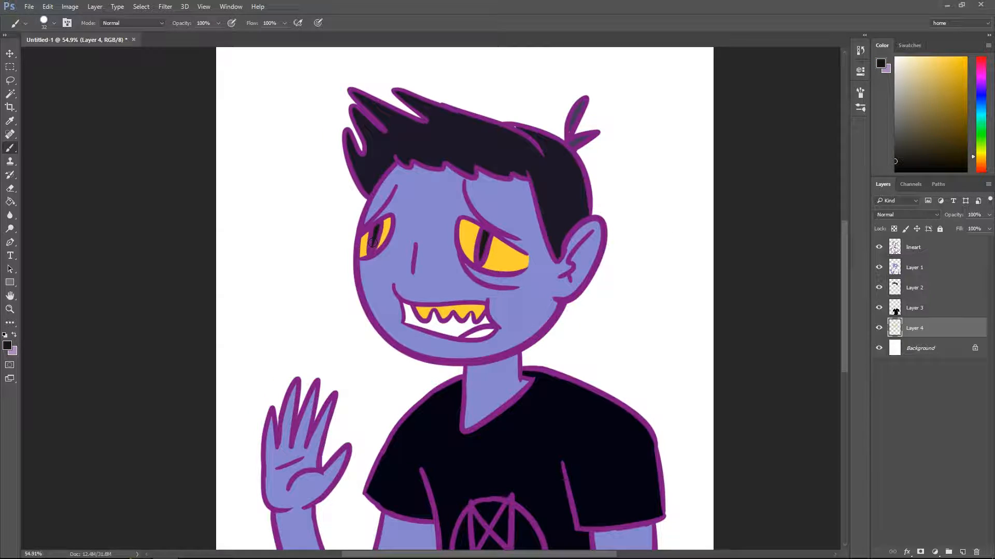
Step: Repaint the slit pupils of both eyes in dark teal
click(980, 110)
drag(936, 88, 934, 129)
drag(486, 234, 482, 258)
mouse_move(381, 224)
mouse_down()
mouse_move(375, 244)
mouse_move(389, 259)
mouse_move(462, 291)
mouse_move(532, 292)
mouse_move(515, 264)
mouse_move(433, 296)
mouse_move(376, 291)
mouse_up()
Step: Paint the inside of the mouth dark slate blue and the tongue bright blue
key(z)
key(i)
click(761, 150)
click(919, 123)
key(b)
key(z)
key(ctrl+0)
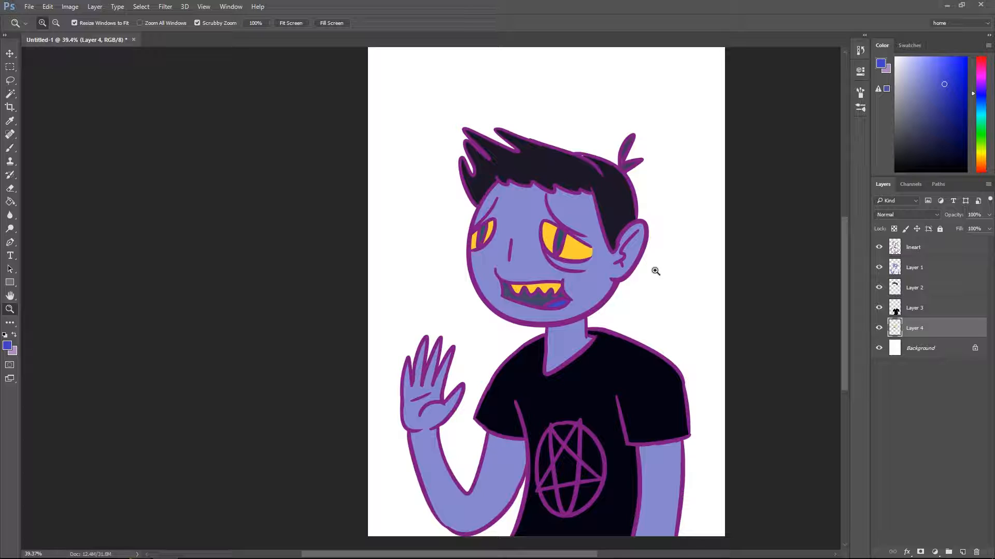
Step: Activate Layer 2 and sample the near-black hair colour from the back of the head
click(652, 137)
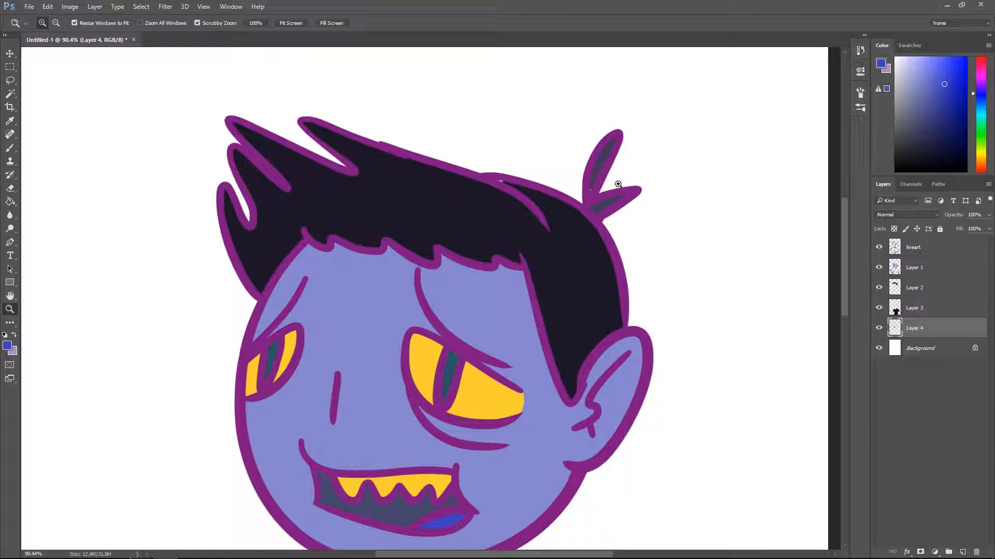
mouse_move(618, 185)
mouse_down()
mouse_move(632, 170)
mouse_move(633, 192)
mouse_up()
click(896, 287)
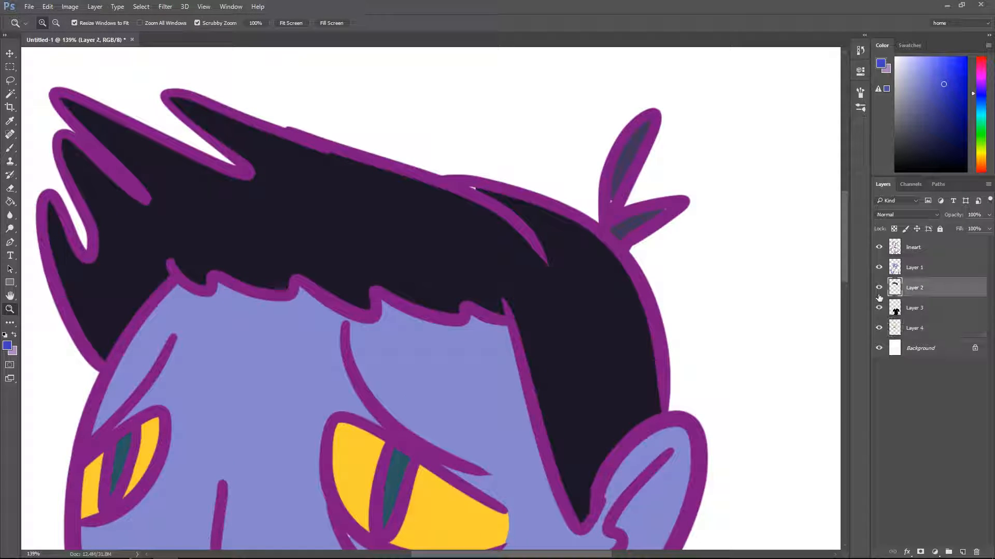
key(i)
click(584, 295)
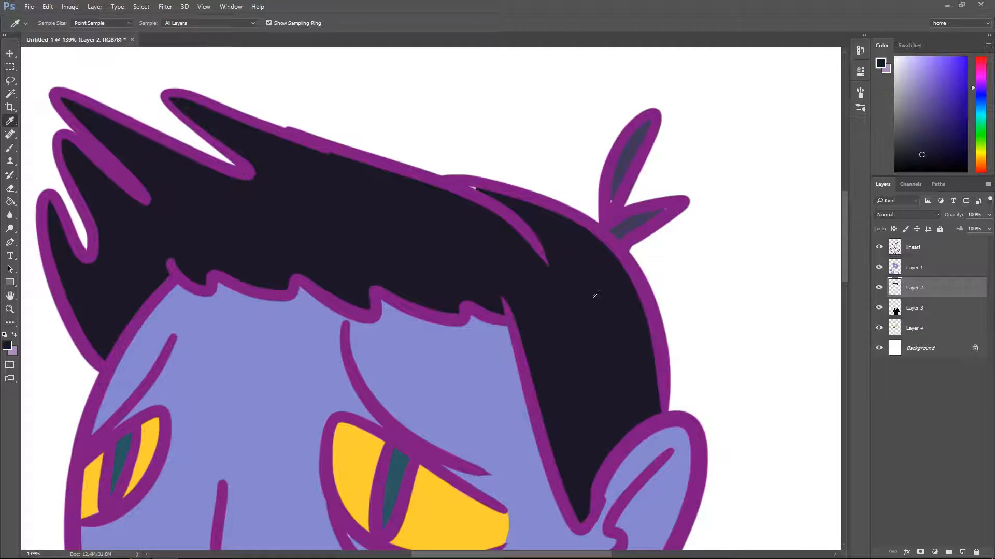
Step: Lock the transparent pixels of Layer 2 and paint the two small hair tufts in the sampled hair colour
key(z)
mouse_move(592, 308)
mouse_down()
mouse_move(542, 308)
mouse_move(558, 310)
mouse_up()
key(b)
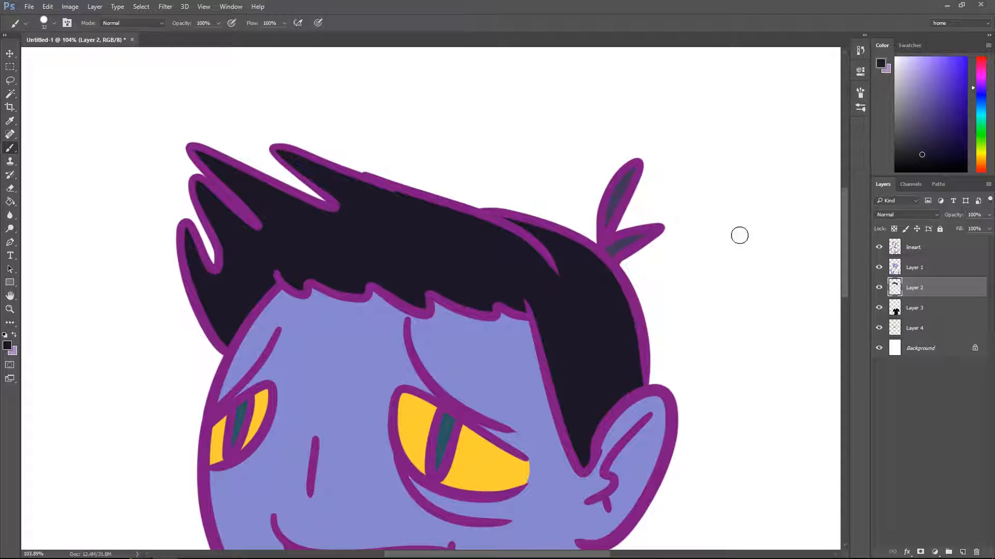
click(894, 229)
mouse_move(624, 174)
mouse_down()
mouse_move(643, 182)
mouse_move(605, 225)
mouse_move(638, 249)
mouse_move(654, 241)
mouse_move(637, 224)
mouse_move(615, 247)
mouse_up()
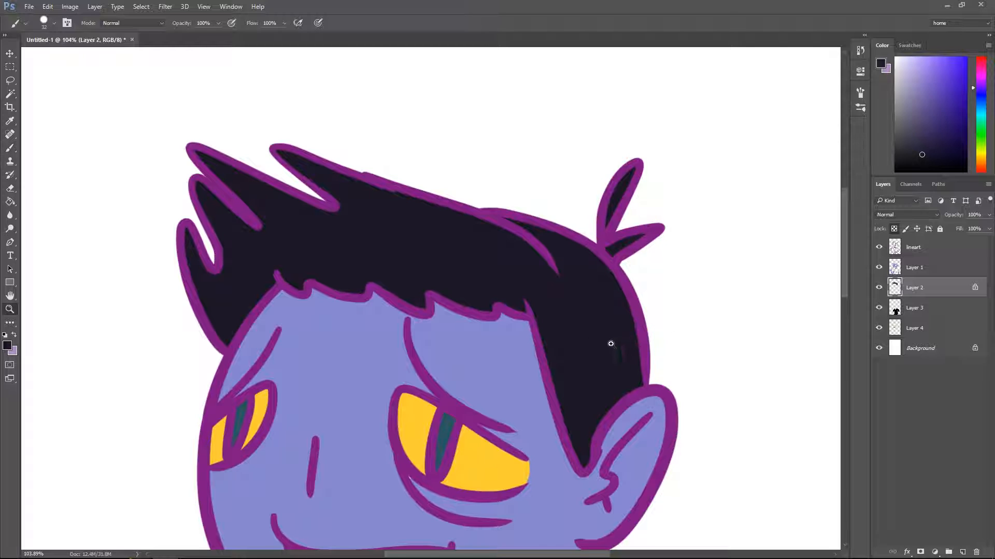
Step: Activate the lineart layer, choose black as the Brush colour and lock the layer's transparent pixels
key(z)
drag(611, 346, 574, 359)
drag(652, 361, 551, 470)
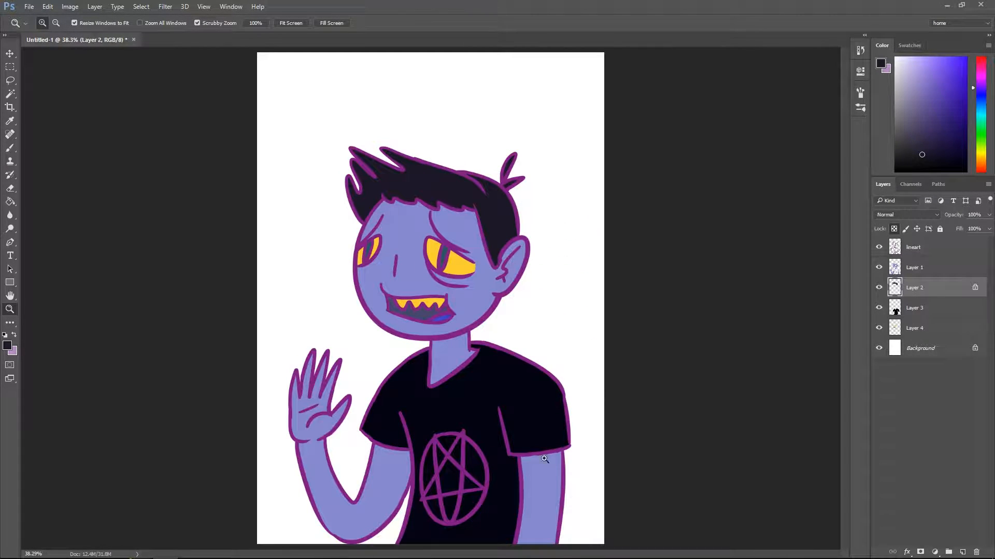
click(910, 250)
drag(551, 311, 622, 370)
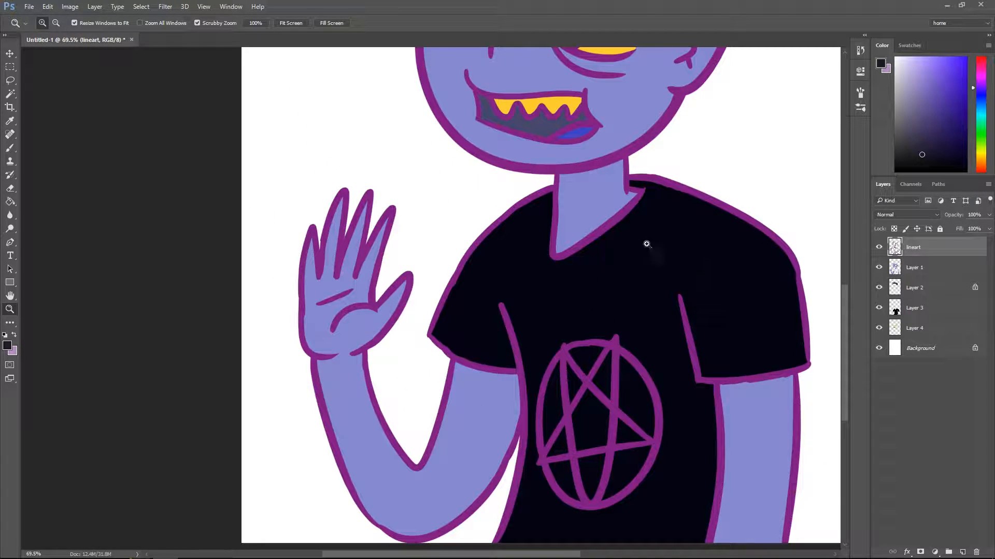
key(b)
drag(912, 166, 943, 167)
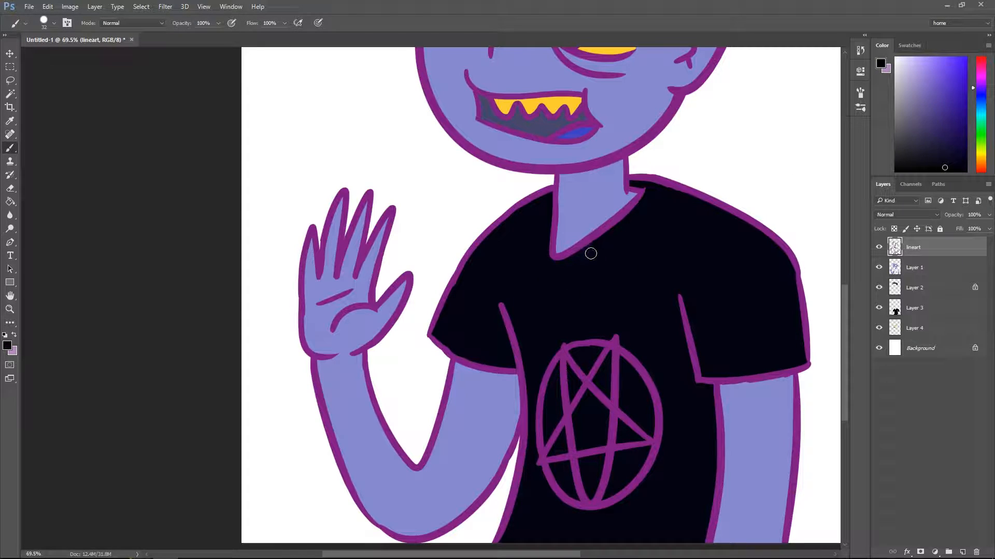
click(894, 229)
Step: Try recolouring the shirt's neckline outline black on the lineart layer, then undo the stroke
mouse_move(585, 238)
mouse_down()
mouse_move(571, 254)
mouse_move(671, 186)
mouse_move(628, 206)
mouse_move(663, 181)
mouse_move(618, 194)
mouse_move(636, 172)
mouse_up()
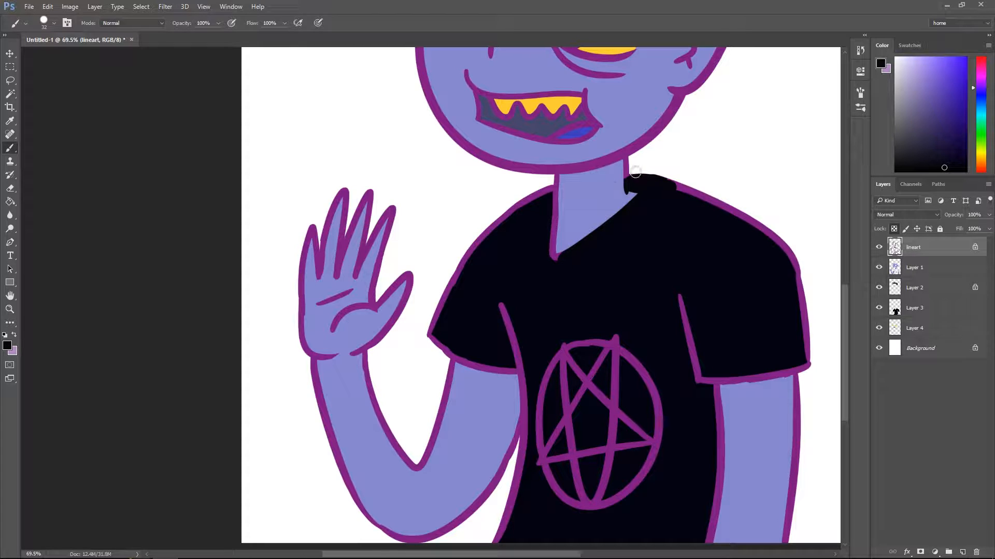
key(ctrl+z)
key(z)
drag(615, 284, 559, 303)
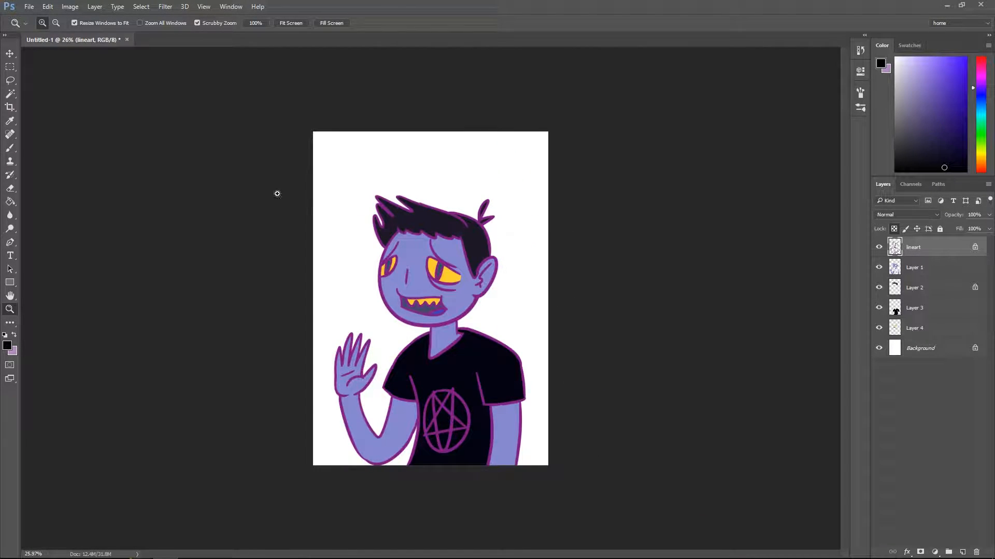
Step: Try recolouring the character's line art in broad strokes with a much larger Brush, undo it and choose dark grey
key(b)
click(53, 23)
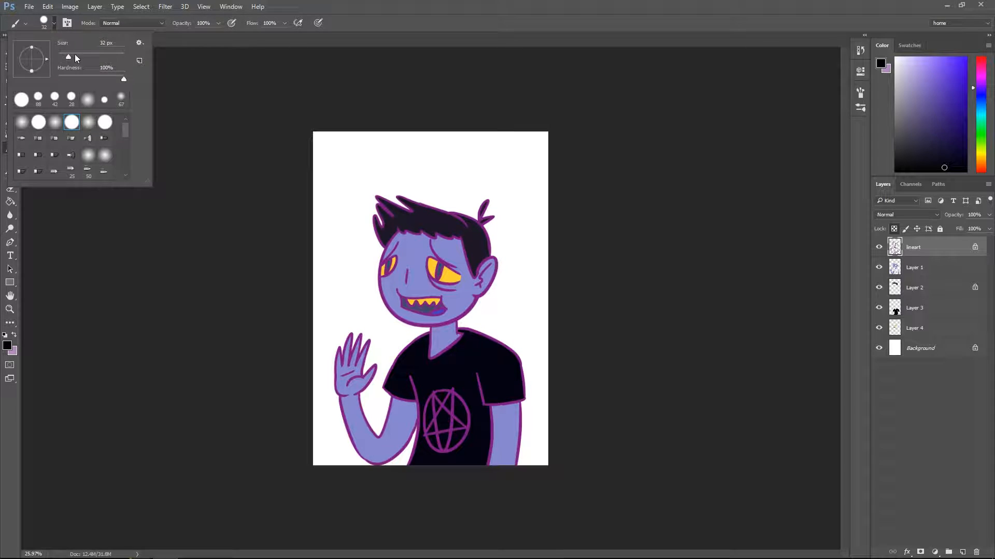
drag(422, 291, 479, 218)
mouse_move(445, 340)
mouse_down()
mouse_move(383, 357)
mouse_move(485, 381)
mouse_up()
key(ctrl+z)
click(926, 140)
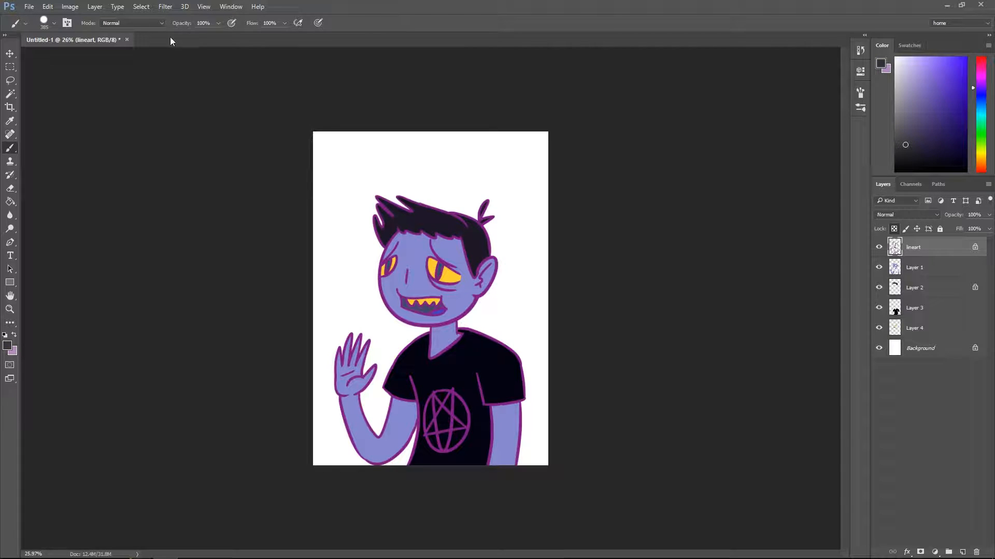
Step: Recolour the line art dark teal with a Hue/Saturation adjustment: hue -105, saturation +69 and lightness -63
click(140, 6)
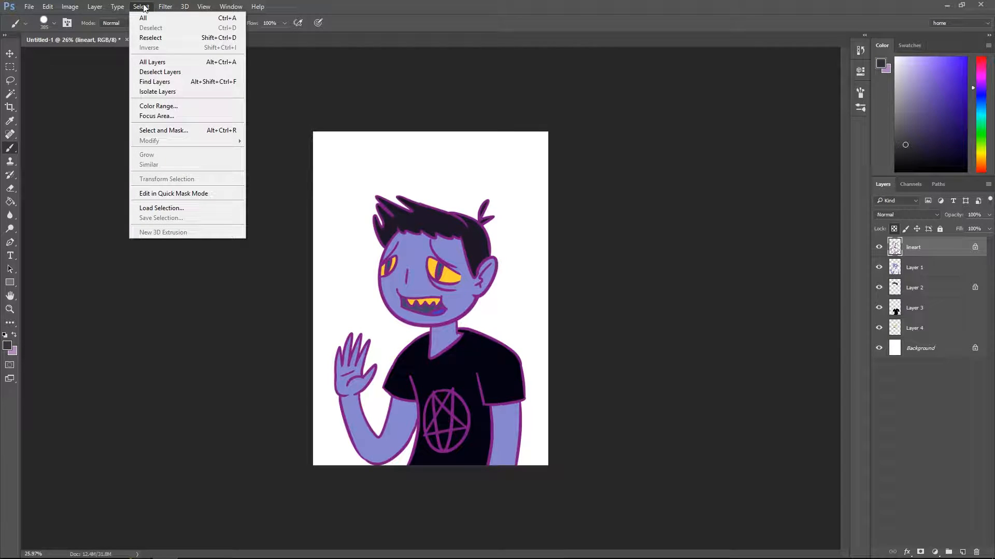
click(145, 8)
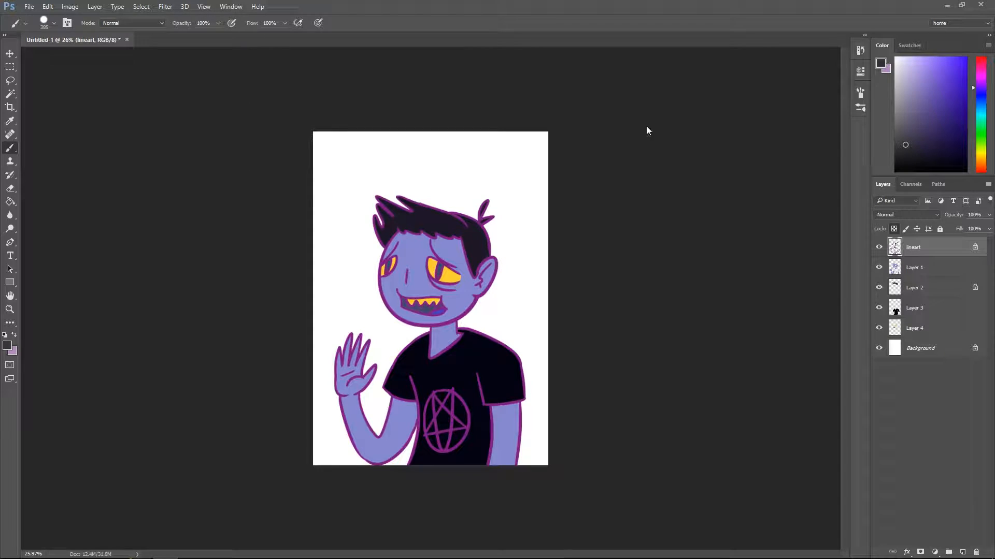
click(80, 6)
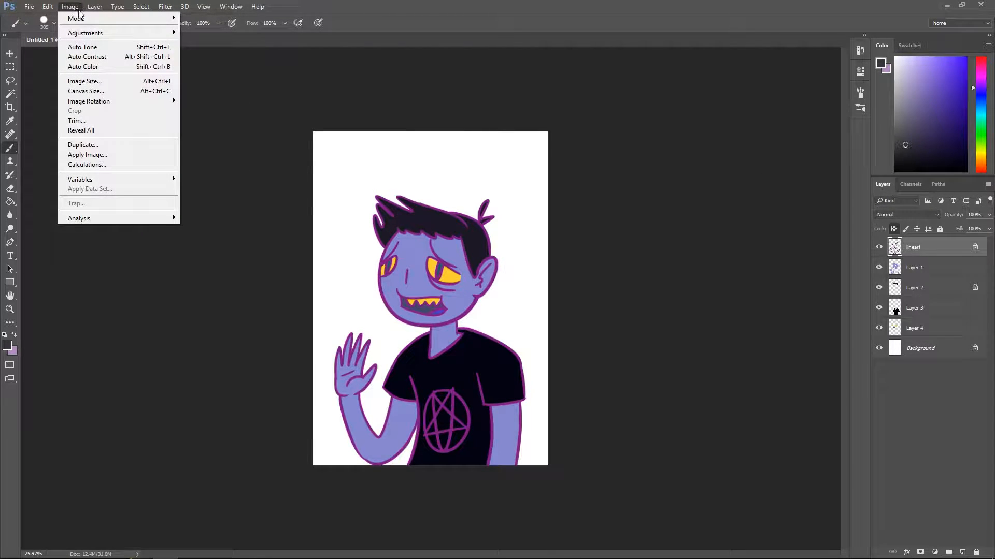
mouse_move(126, 34)
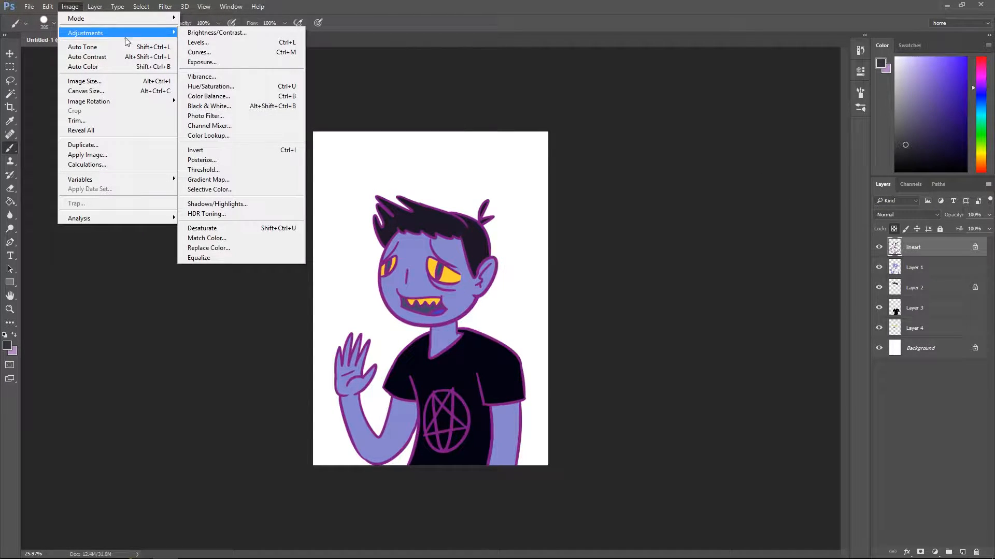
click(240, 86)
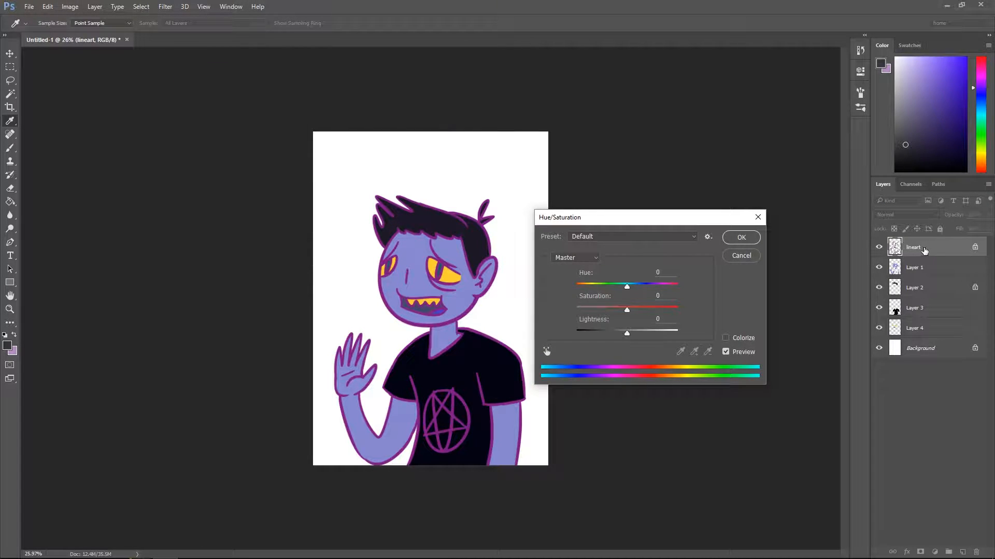
drag(623, 332, 591, 287)
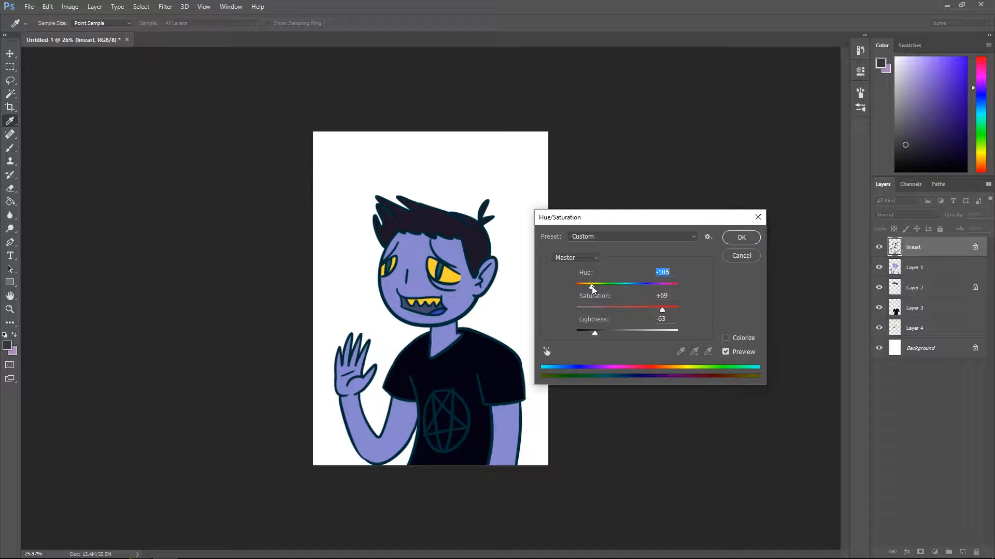
click(732, 238)
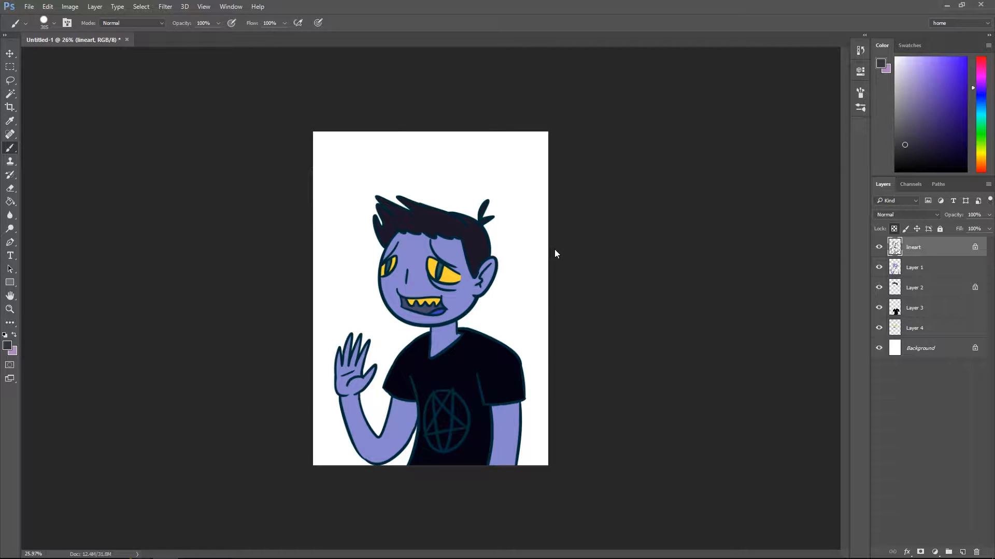
Step: Sample the face's skin colour, activate Layer 1 and reduce the Brush size to 48 px
key(z)
drag(430, 298, 470, 301)
drag(502, 399, 511, 393)
drag(436, 265, 462, 267)
scroll(533, 308, down, 3)
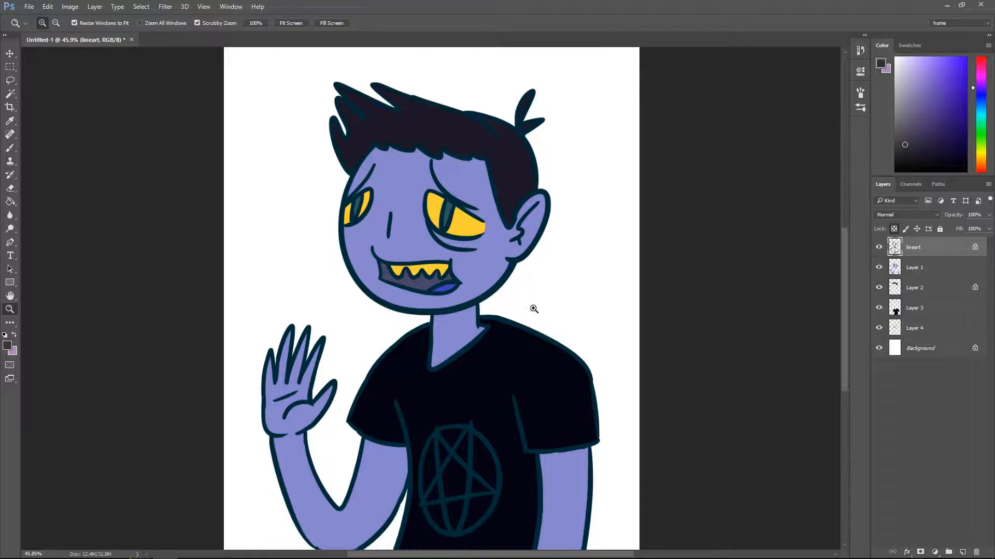
drag(450, 208, 477, 209)
key(i)
click(493, 290)
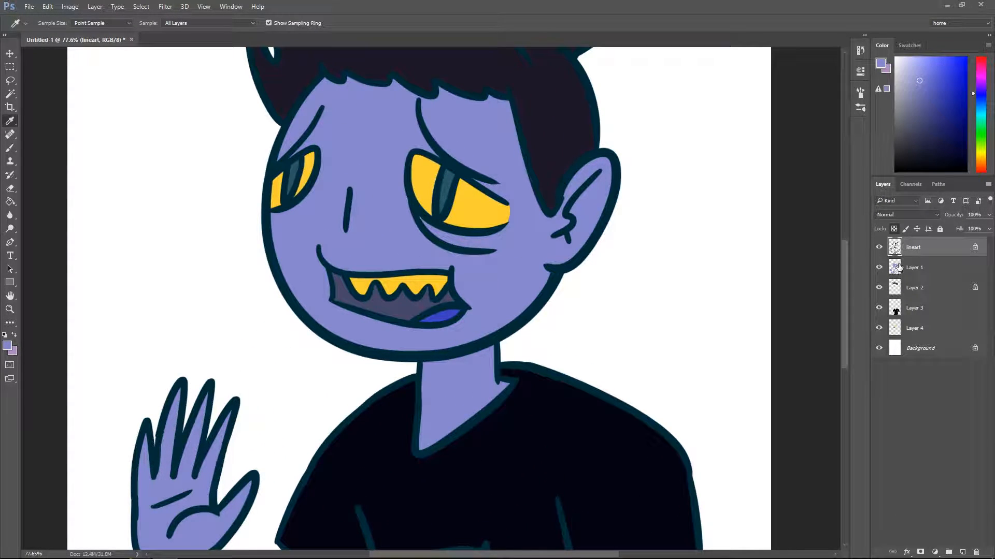
key(alt+bracketleft)
key(b)
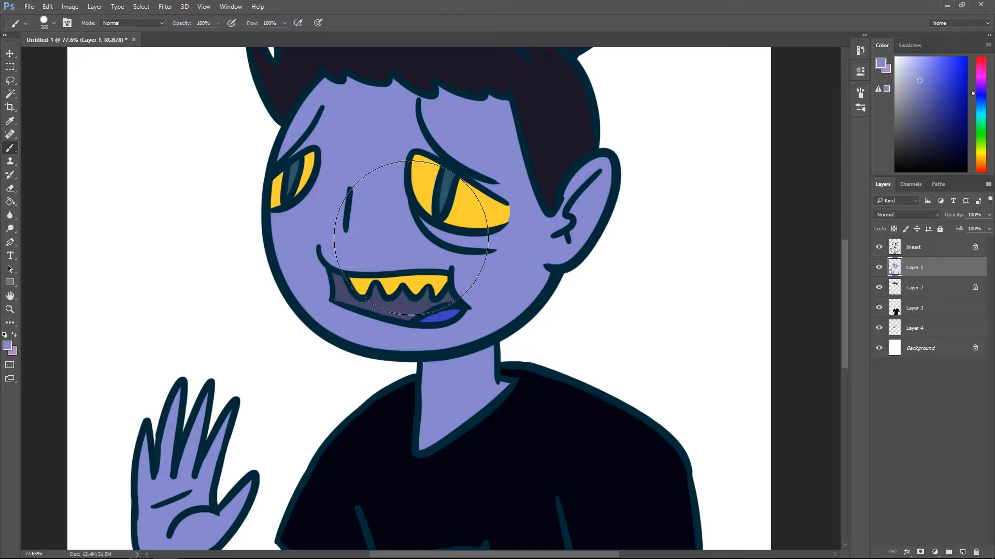
click(54, 23)
mouse_move(428, 221)
mouse_down()
mouse_move(420, 217)
mouse_move(428, 233)
mouse_up()
Step: Lock the transparent pixels of Layer 1, which holds the skin colour
key(z)
drag(589, 284, 543, 283)
scroll(848, 273, down, 3)
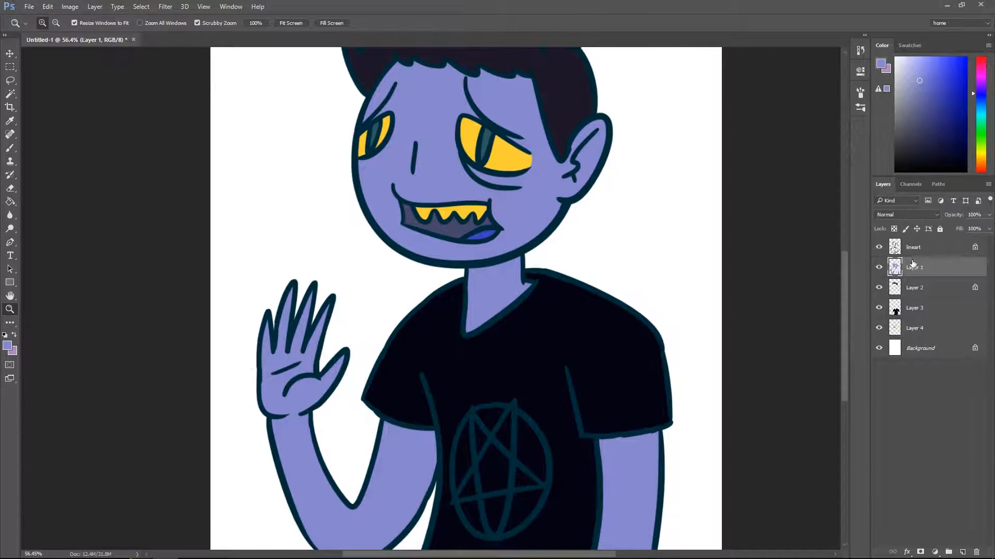
drag(631, 313, 599, 317)
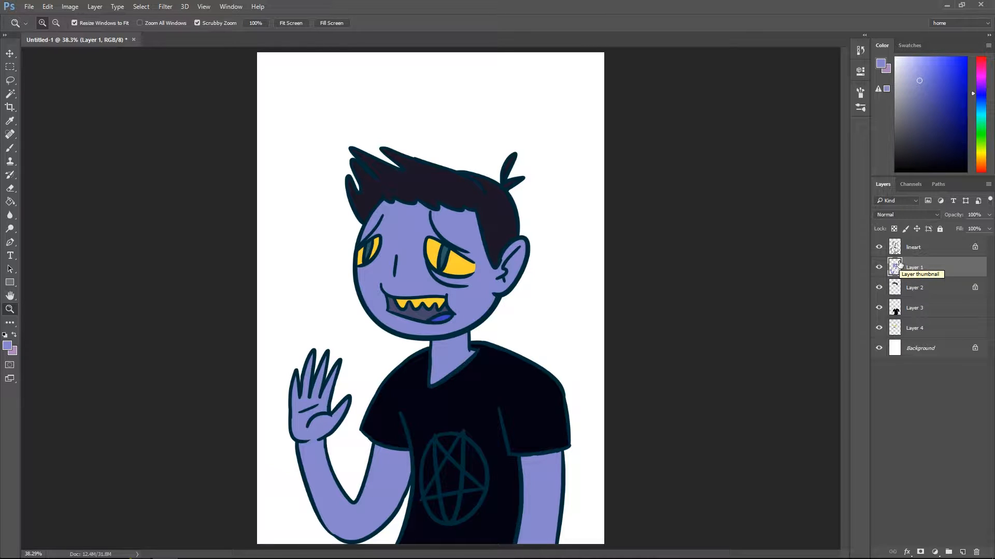
click(894, 229)
Step: Choose a dark muted purple as the Brush colour for the skin shadows
drag(436, 386, 461, 388)
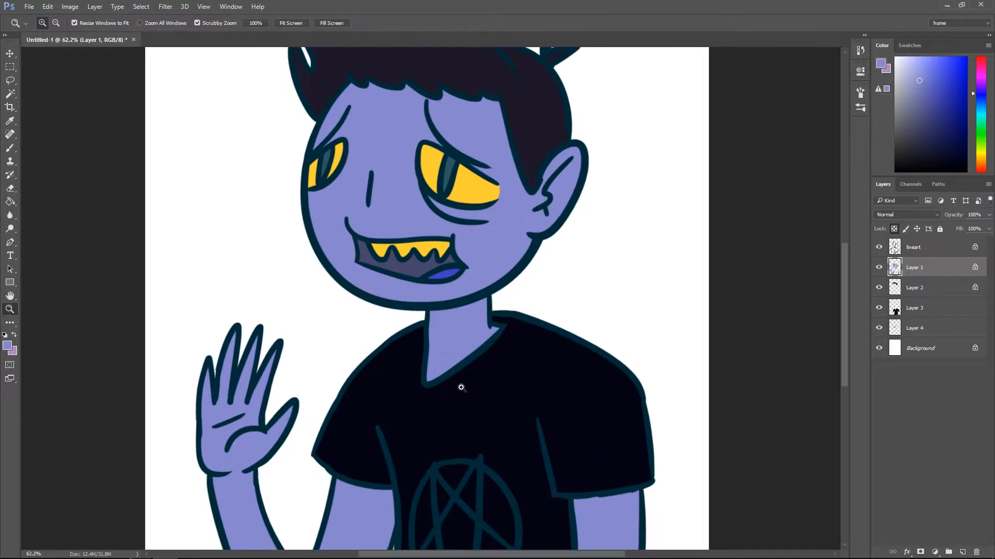
key(i)
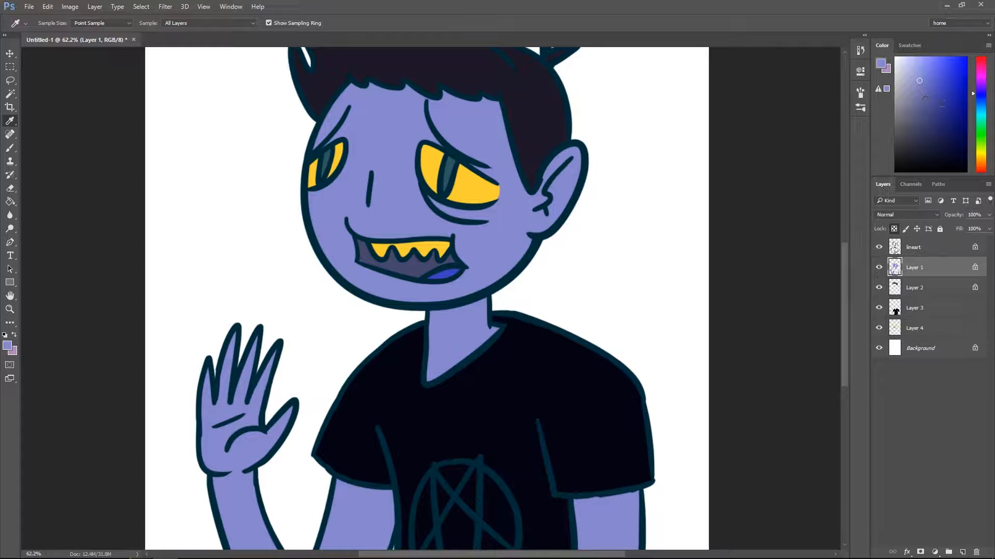
drag(981, 97, 982, 89)
drag(930, 121, 928, 120)
key(b)
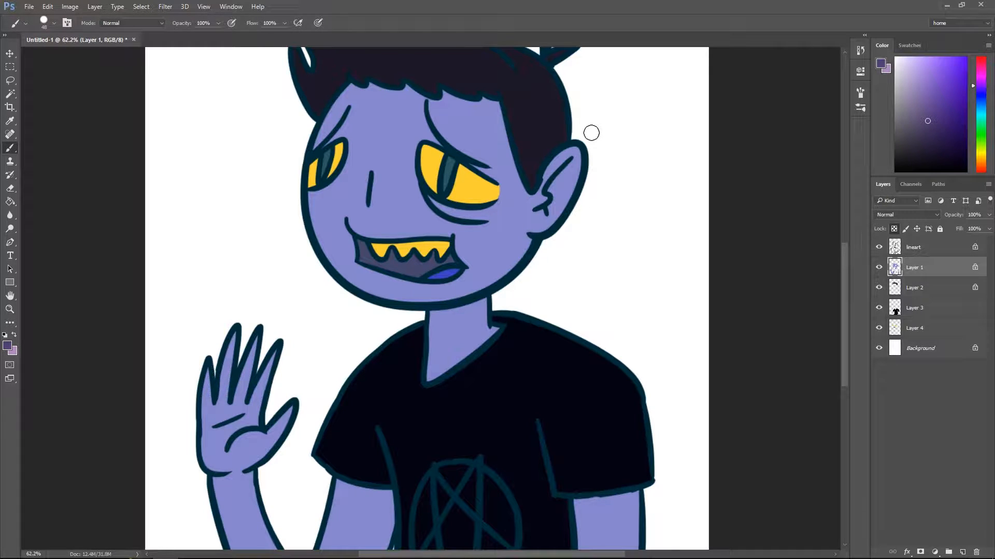
Step: Try a shadow stroke along the jaw, undo it and enlarge the Brush to 94 px
drag(470, 284, 524, 242)
key(ctrl+z)
click(54, 24)
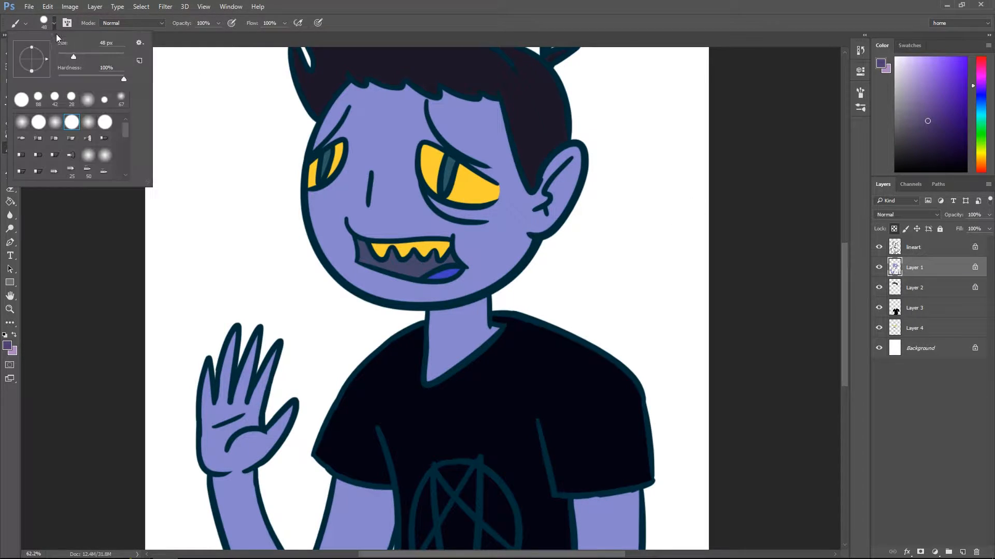
drag(85, 55, 84, 55)
Step: Try shading the cheek and jaw with the larger Brush, then undo the strokes
mouse_move(528, 245)
mouse_down()
mouse_move(472, 284)
mouse_move(433, 280)
mouse_up()
key(ctrl+z)
mouse_move(534, 241)
mouse_down()
mouse_move(456, 295)
mouse_move(495, 311)
mouse_move(457, 315)
mouse_move(504, 299)
mouse_up()
key(ctrl+z)
key(ctrl+z)
Step: Paint dark purple shadows over the neck and on both upper arms just below the shirt sleeves
mouse_move(431, 313)
mouse_down()
mouse_move(513, 296)
mouse_move(421, 308)
mouse_up()
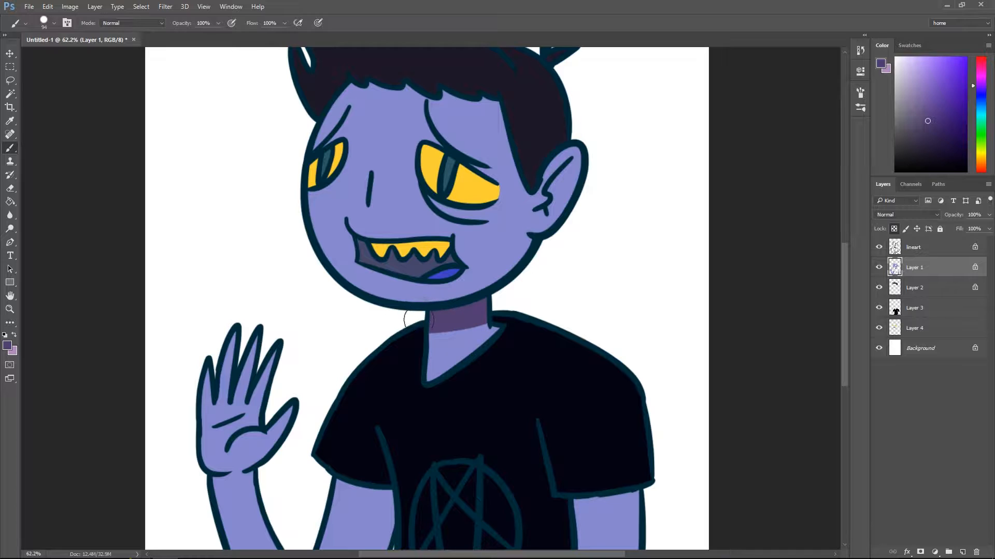
key(ctrl+space)
mouse_move(574, 307)
mouse_down()
mouse_move(498, 319)
mouse_move(523, 321)
mouse_up()
mouse_move(432, 355)
mouse_down()
mouse_move(462, 353)
mouse_move(428, 345)
mouse_move(473, 338)
mouse_move(445, 349)
mouse_move(461, 361)
mouse_up()
key(ctrl+z)
mouse_move(419, 384)
mouse_down()
mouse_move(454, 365)
mouse_move(452, 386)
mouse_move(450, 365)
mouse_move(439, 377)
mouse_up()
key(ctrl+z)
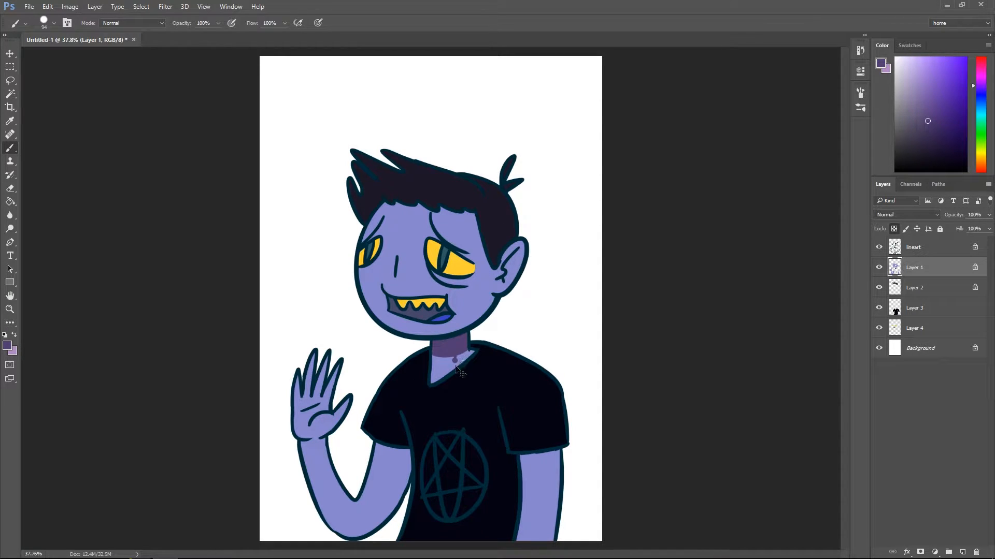
mouse_move(520, 460)
mouse_down()
mouse_move(583, 443)
mouse_move(504, 466)
mouse_move(577, 447)
mouse_up()
mouse_move(374, 441)
mouse_down()
mouse_move(419, 453)
mouse_move(368, 442)
mouse_move(413, 452)
mouse_move(413, 485)
mouse_up()
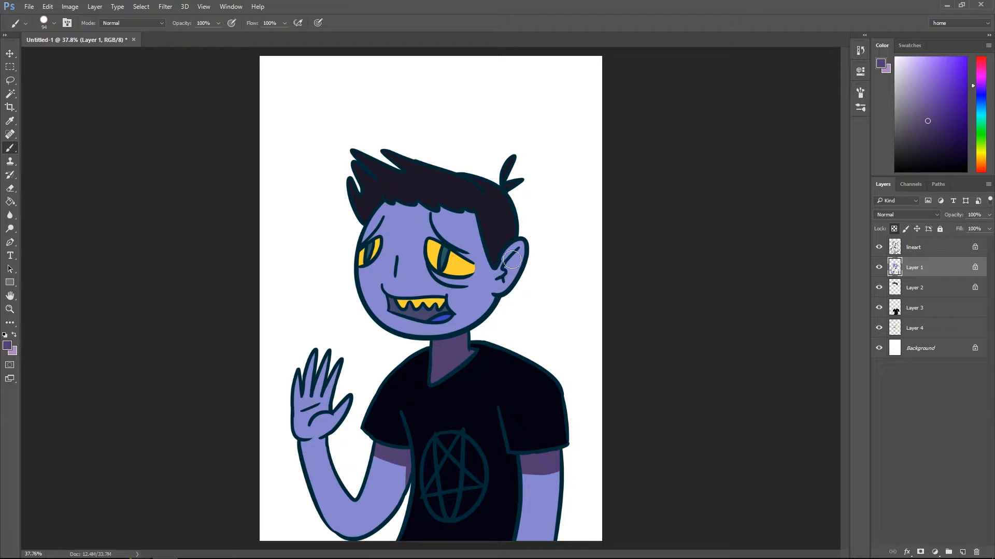
Step: Paint dark purple shadows on the forehead along the hairline and just below the earlobe
mouse_move(472, 212)
mouse_down()
mouse_move(479, 238)
mouse_move(376, 196)
mouse_up()
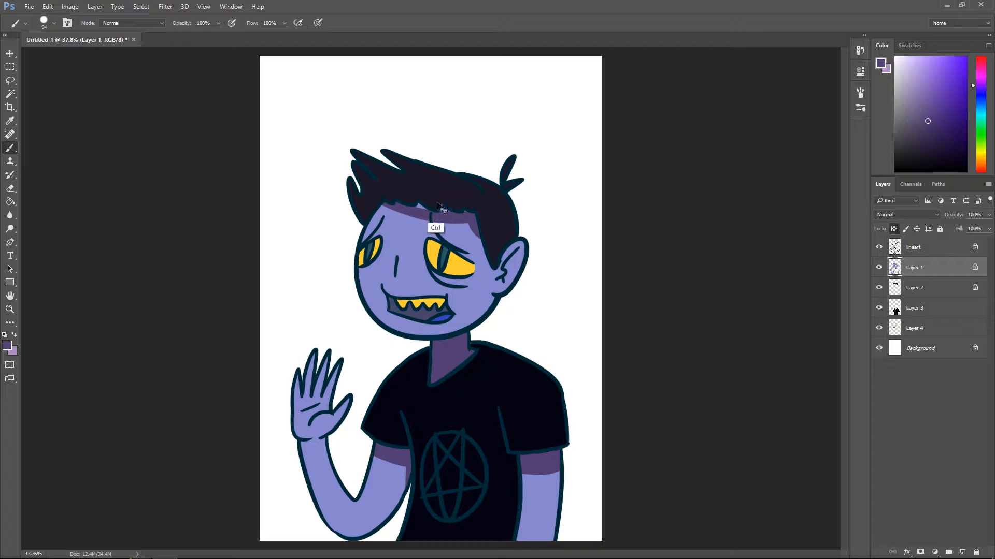
mouse_move(376, 201)
mouse_down()
mouse_move(395, 205)
mouse_move(387, 203)
mouse_up()
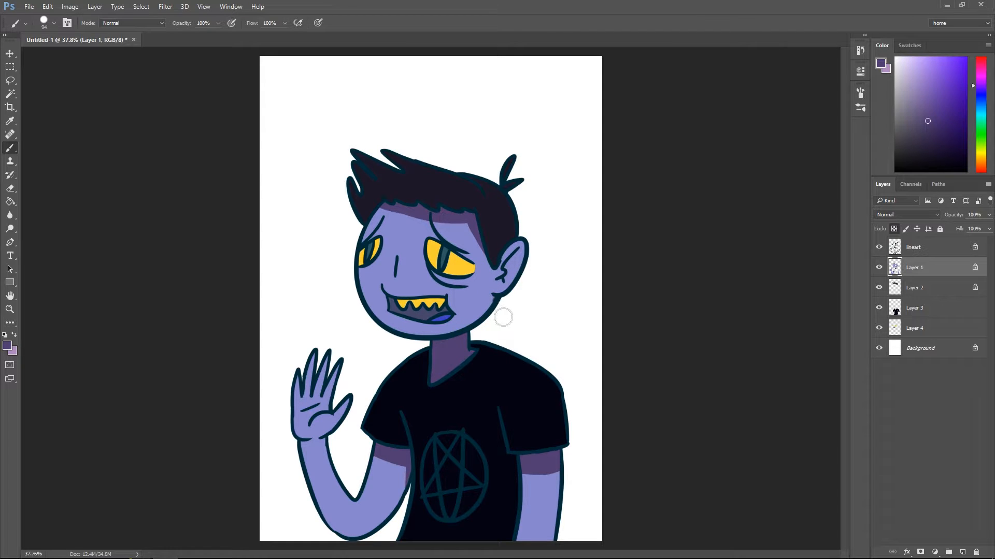
drag(500, 296, 502, 306)
Step: Sample the skin colour and trim the hairline shadow beside the temple, undoing the stray strokes across the forehead
key(i)
click(493, 270)
key(b)
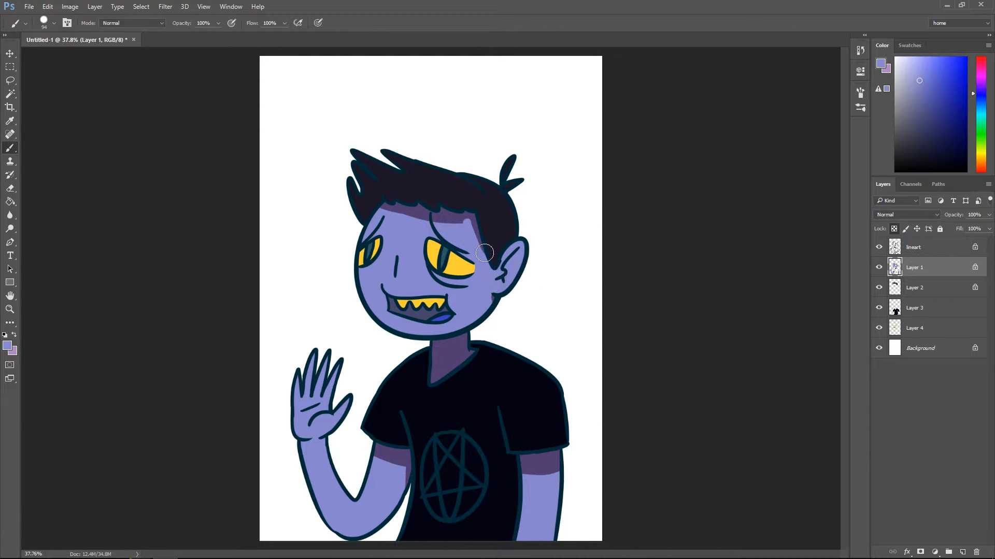
drag(465, 223, 404, 212)
key(ctrl+z)
drag(466, 226, 338, 197)
key(ctrl+z)
Step: Sample the neck's shadow purple again, try shading along the jaw and undo the stroke
alt+click(467, 344)
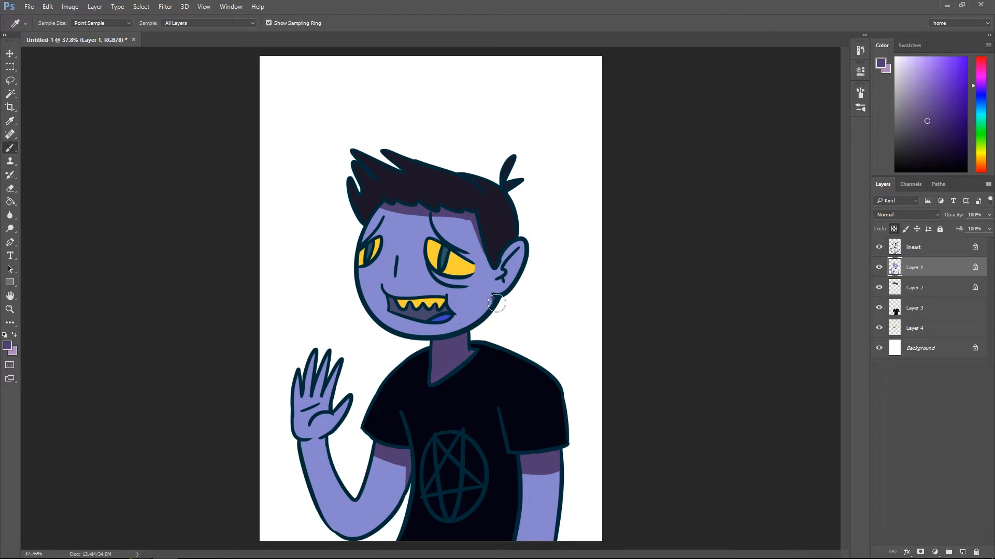
drag(492, 300, 426, 332)
key(ctrl+z)
Step: Paint dark purple shadows beneath both eyes and inside the ear, undoing unwanted strokes
drag(436, 277, 469, 278)
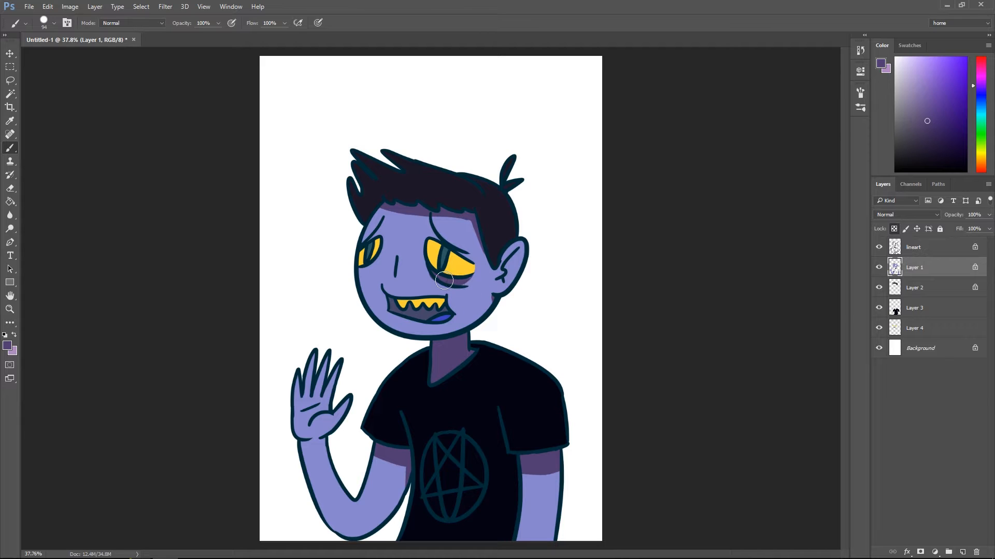
mouse_move(369, 254)
mouse_down()
mouse_move(344, 270)
mouse_move(363, 270)
mouse_move(343, 267)
mouse_up()
key(ctrl+z)
mouse_move(509, 270)
mouse_down()
mouse_move(520, 247)
mouse_move(509, 272)
mouse_up()
key(ctrl+z)
key(z)
mouse_move(496, 325)
mouse_down()
mouse_move(400, 348)
mouse_move(444, 368)
mouse_move(444, 403)
mouse_up()
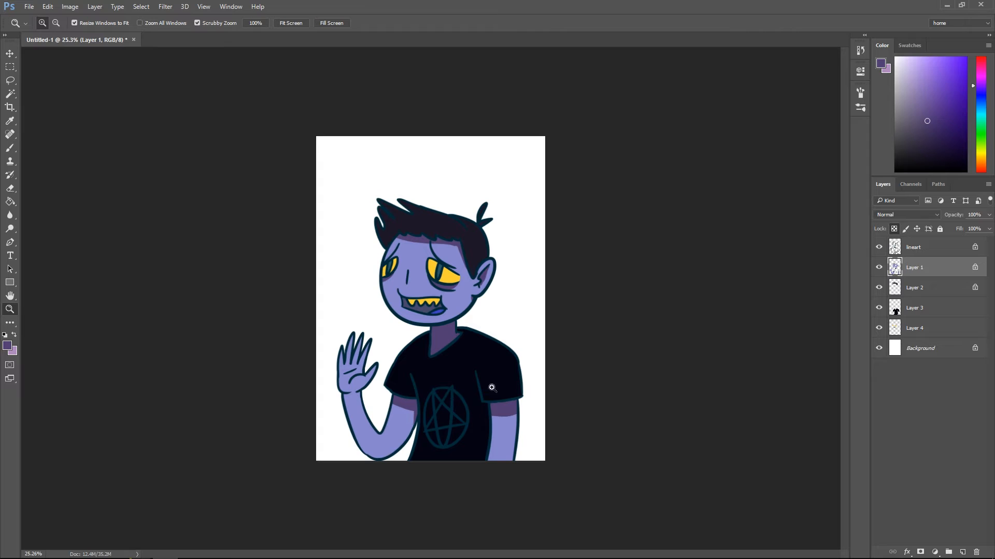
drag(458, 362, 511, 366)
drag(515, 321, 482, 346)
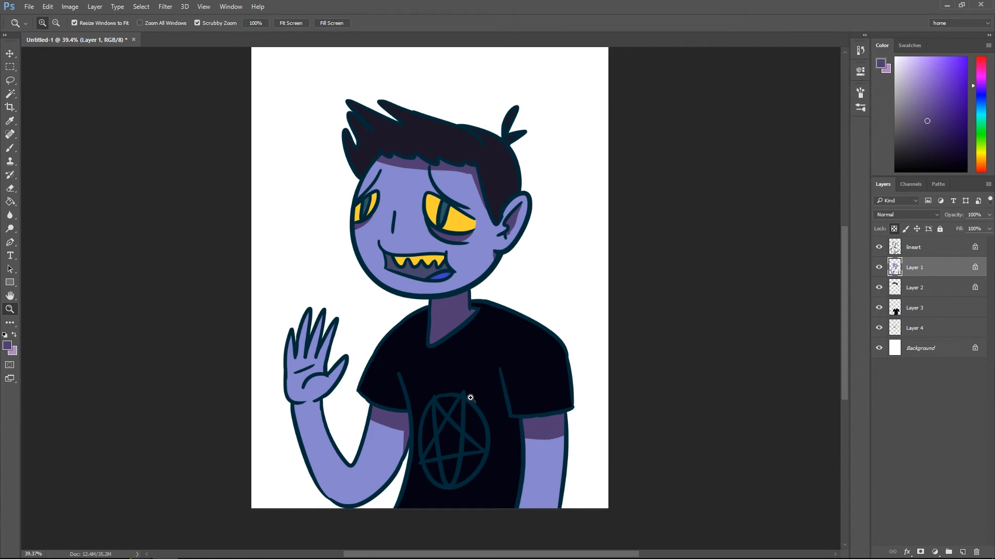
drag(400, 448, 491, 499)
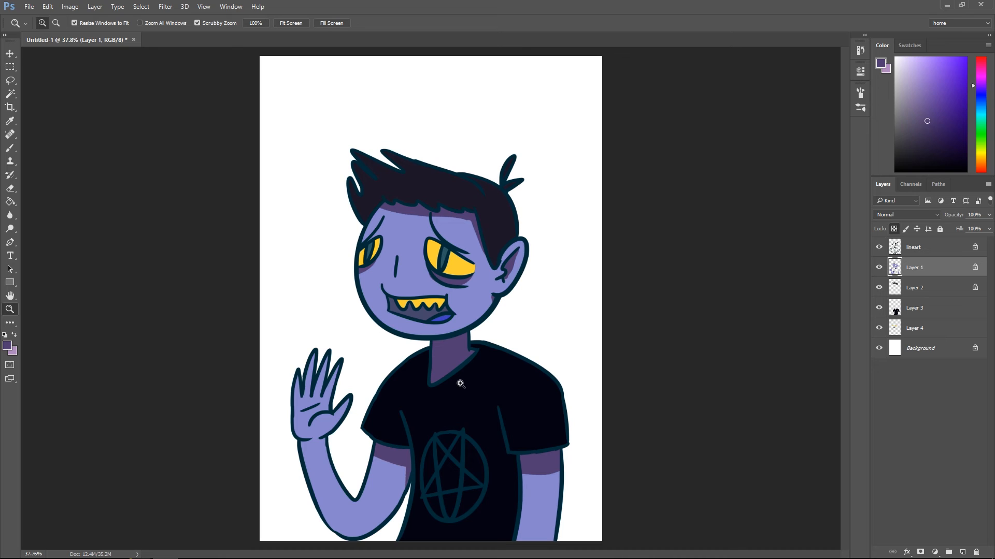
drag(475, 363, 457, 407)
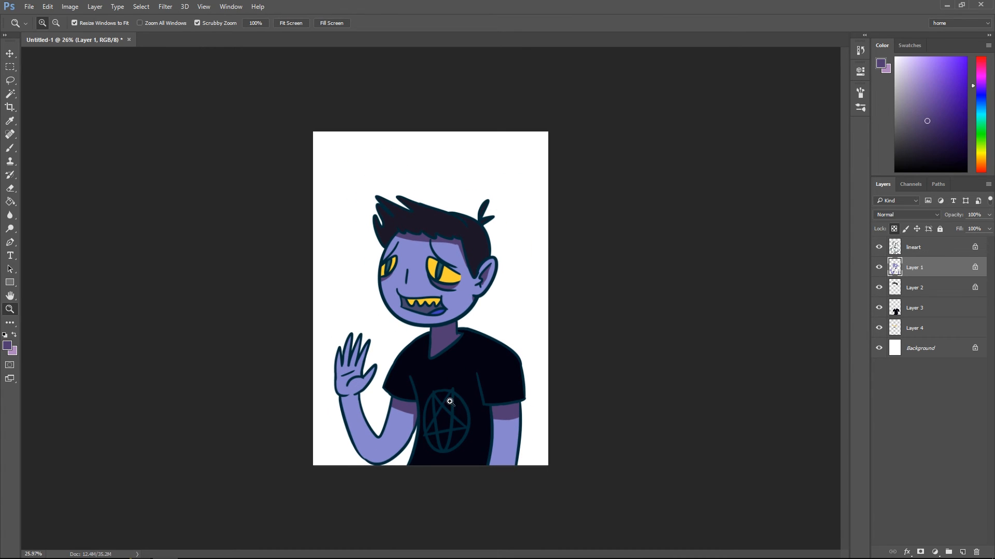
Step: Paint a dark purple shadow along the lid line at the larger eye's outer corner
drag(417, 234, 467, 252)
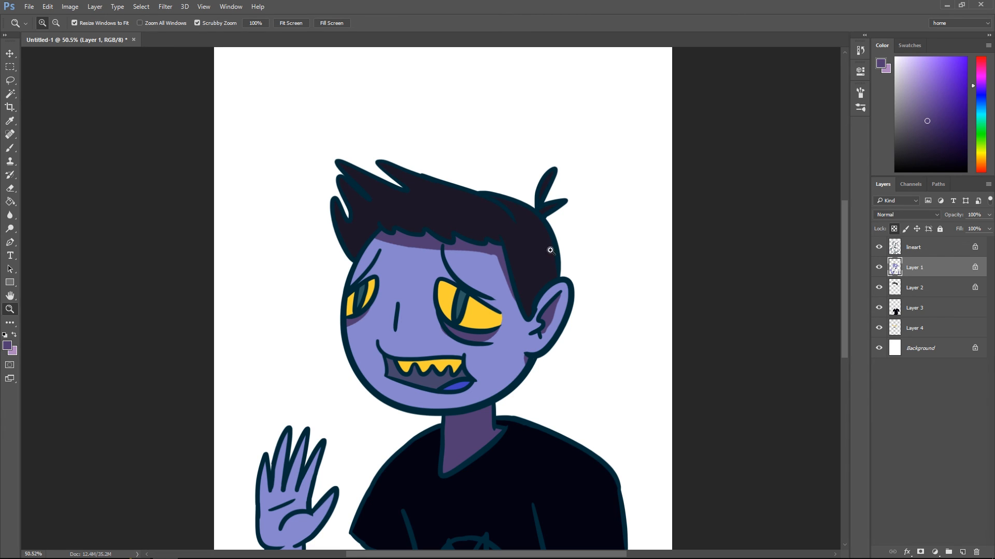
key(b)
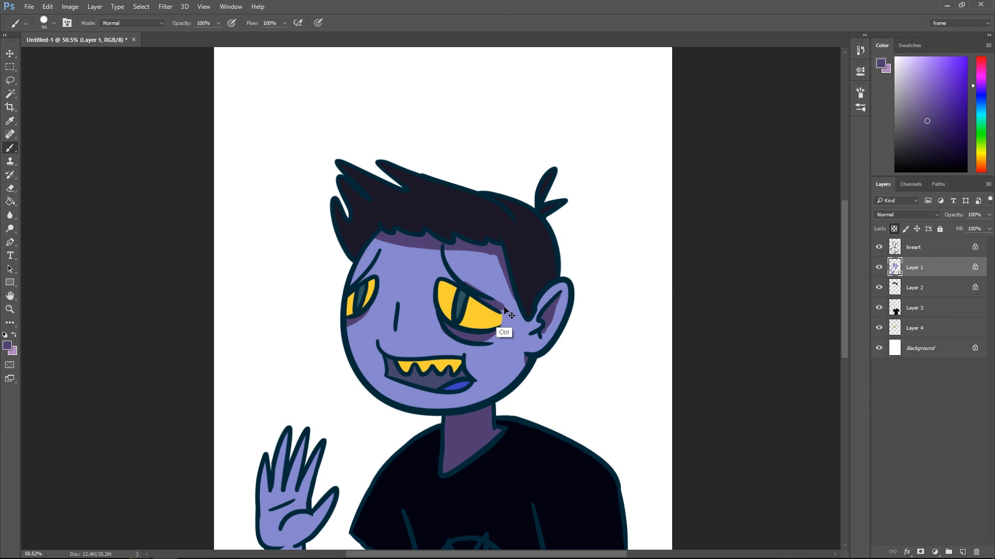